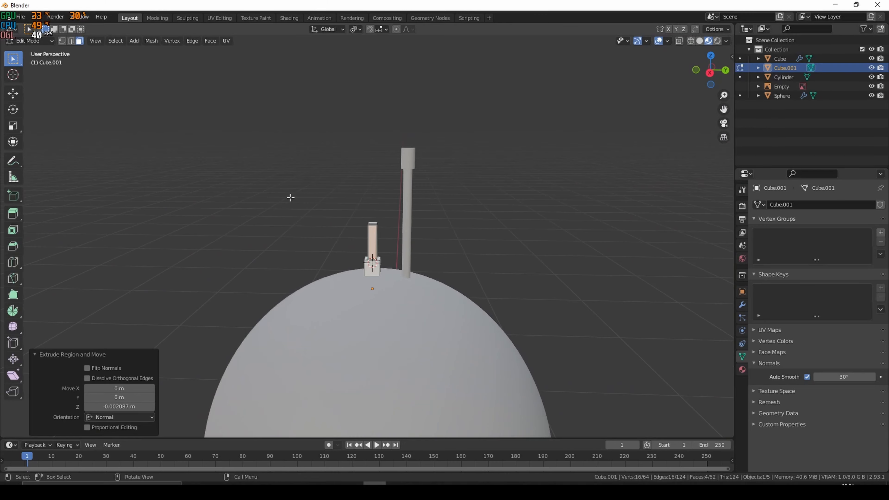
# Step: Deselect the small antenna's faces and return it to Object Mode in the right orthographic view
pyautogui.click(295, 200)
pyautogui.moveTo(442, 203); pyautogui.dragTo(399, 236, button='middle')
pyautogui.scroll(-10, 374, 221)
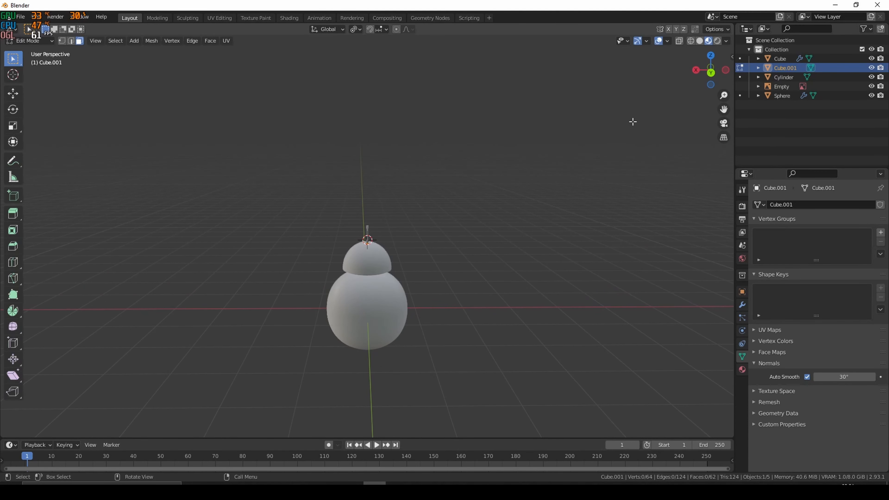
pyautogui.click(711, 73)
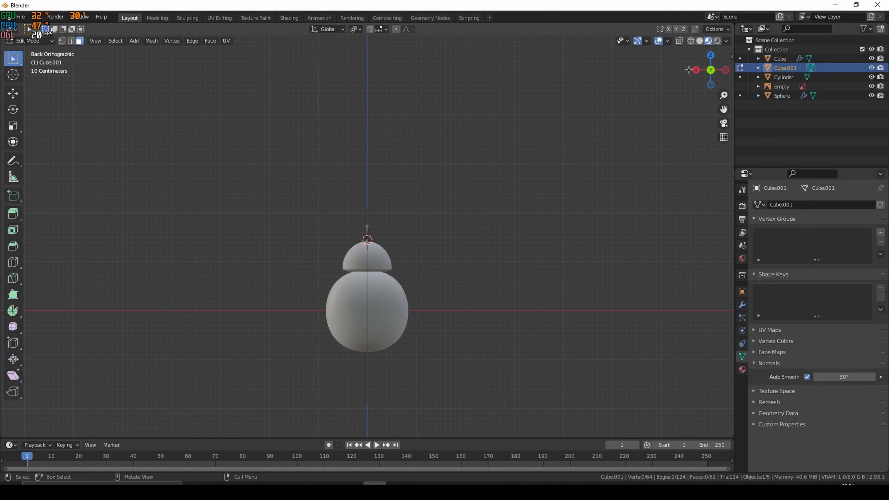
pyautogui.click(695, 71)
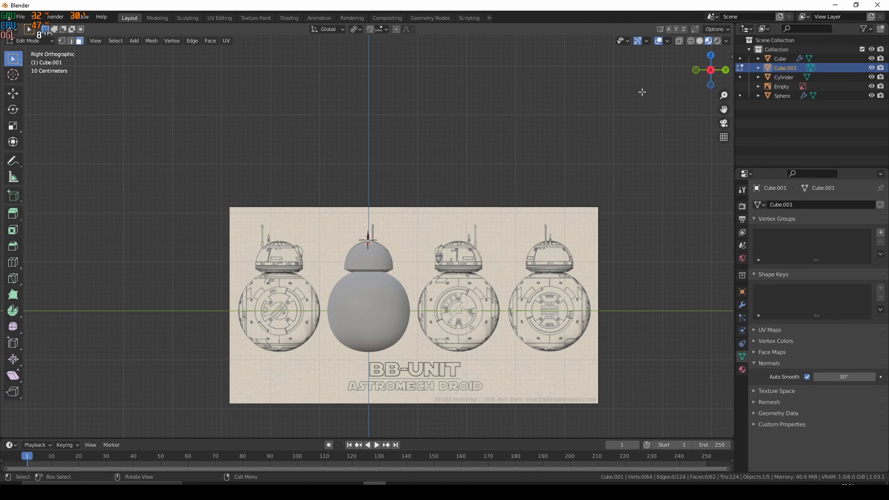
pyautogui.click(39, 41)
pyautogui.click(40, 52)
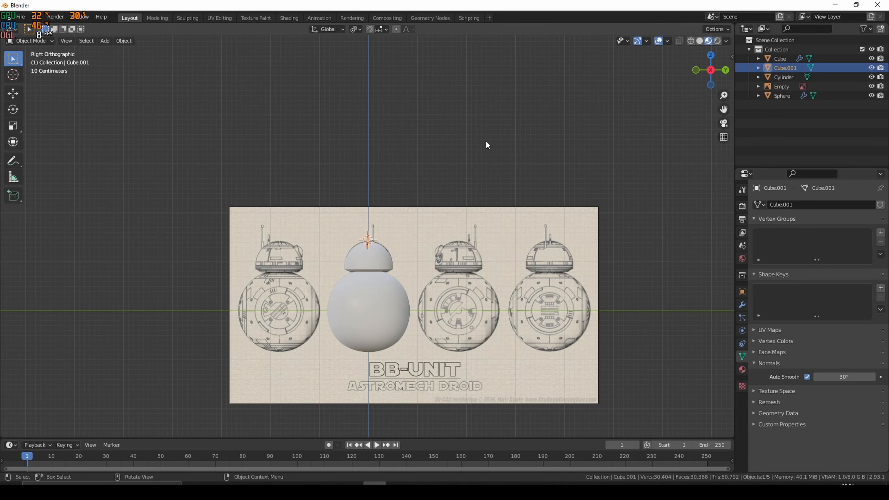
# Step: Clear the object selection and snap the 3D cursor to the world origin
pyautogui.click(511, 255)
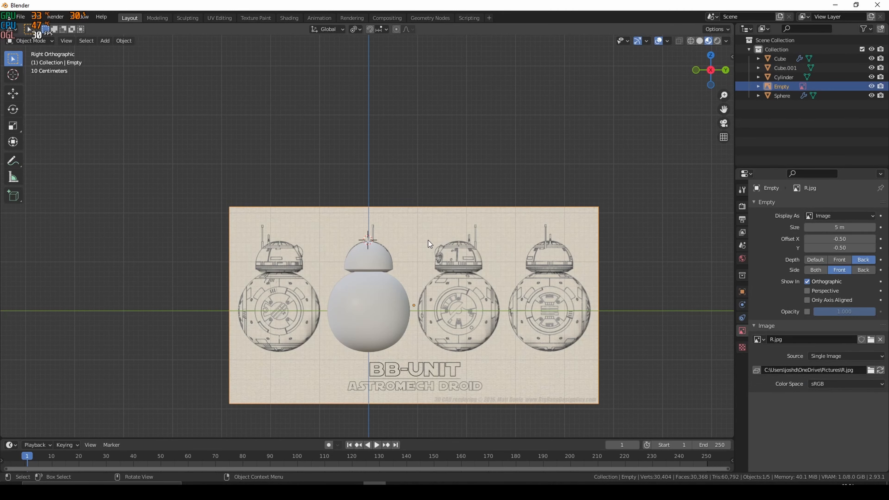
pyautogui.click(537, 142)
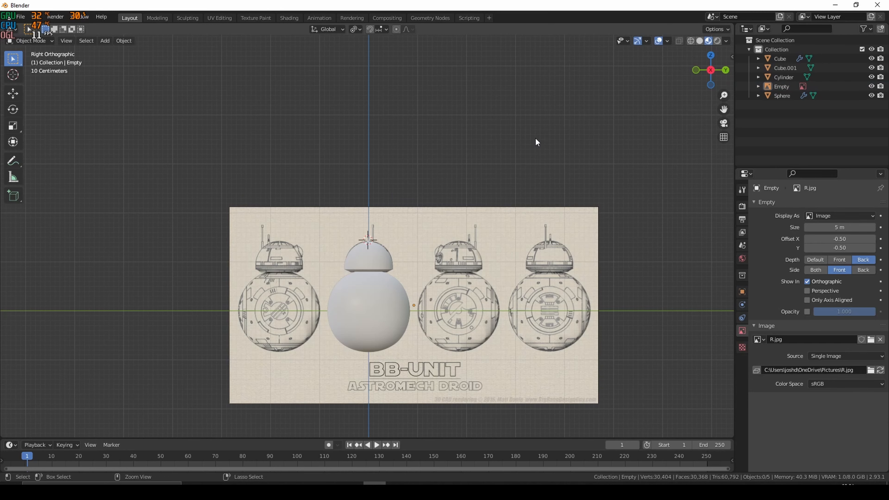
pyautogui.rightClick(533, 137)
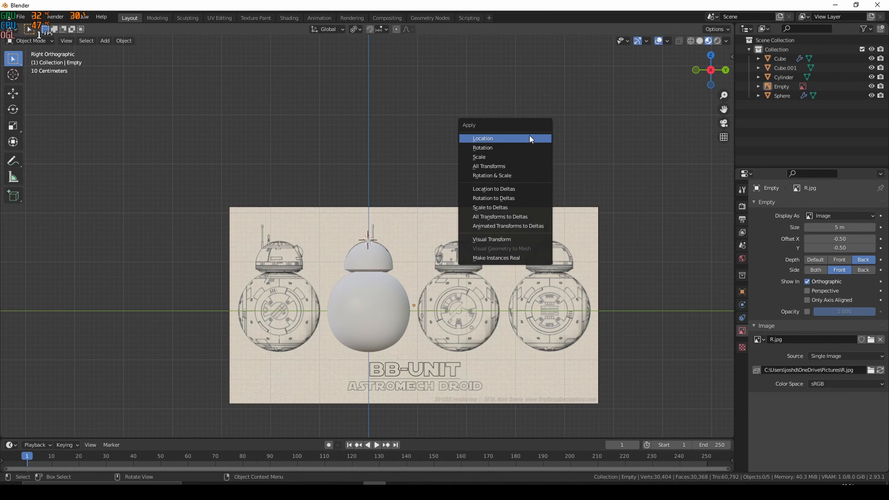
pyautogui.press('Escape')
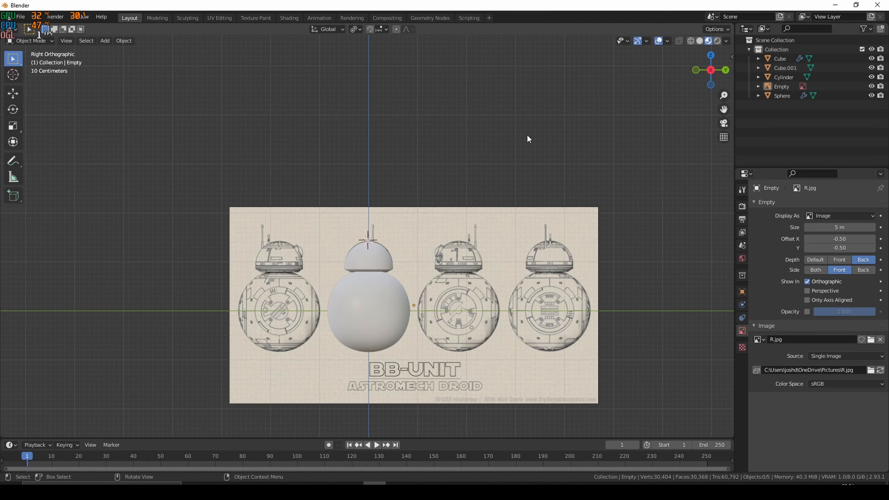
pyautogui.hotkey('shift', 'a')
pyautogui.press('Escape')
pyautogui.hotkey('shift', 's')
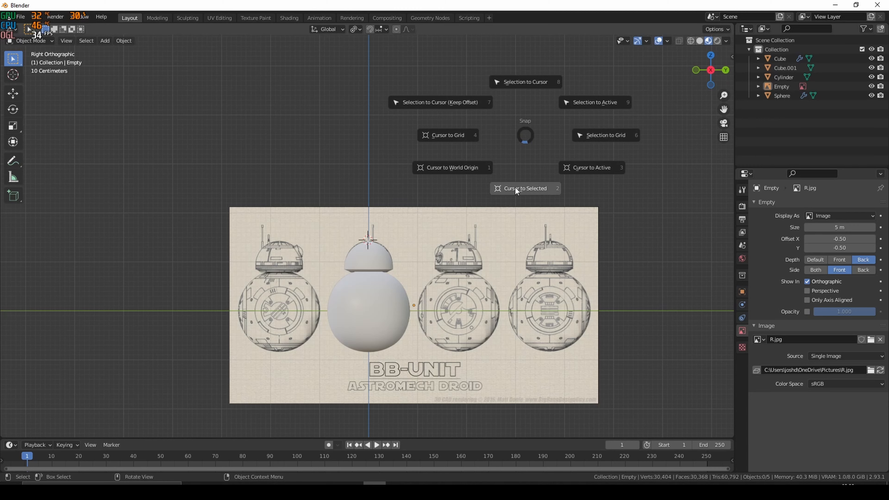
pyautogui.click(468, 168)
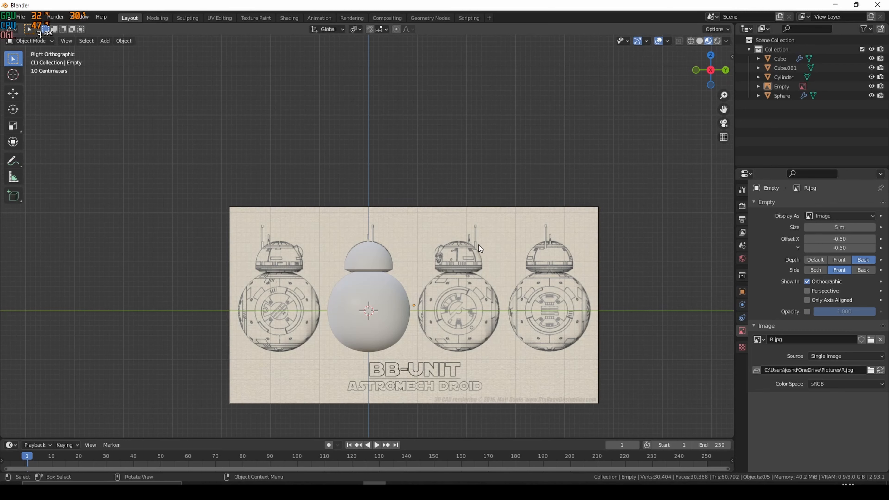
# Step: Duplicate the BB-unit reference image in place
pyautogui.click(455, 272)
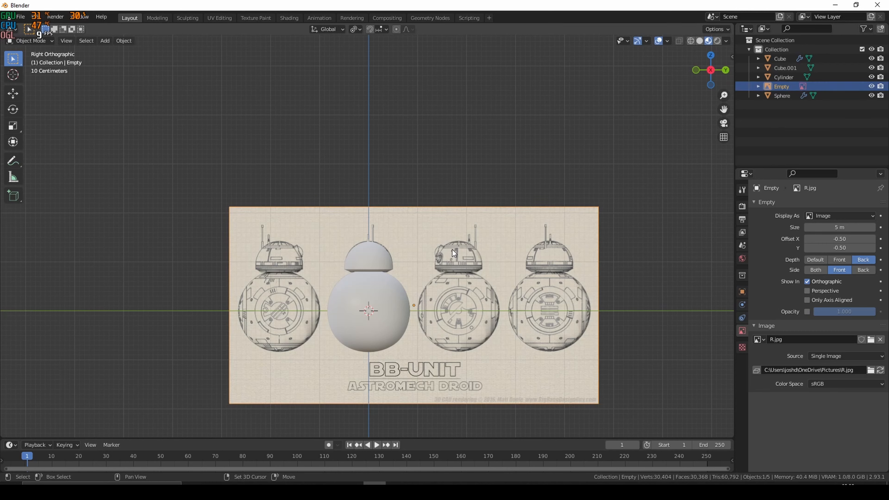
pyautogui.hotkey('shift', 'd')
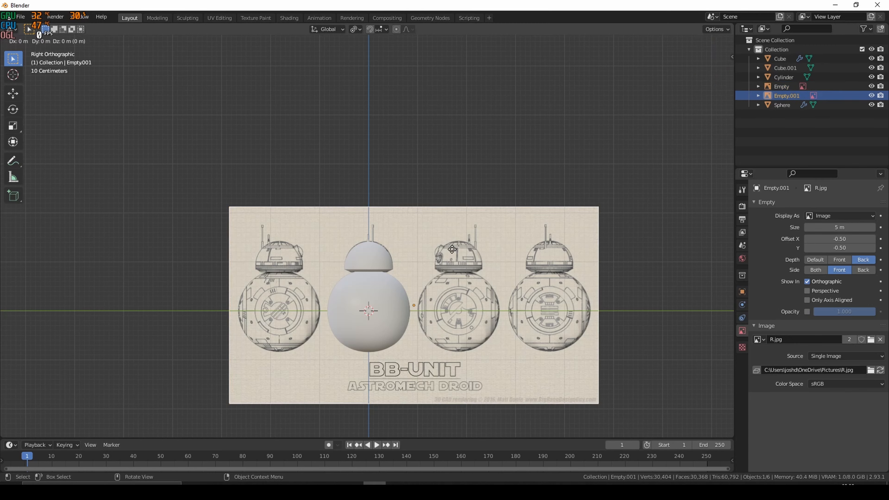
pyautogui.click(452, 249)
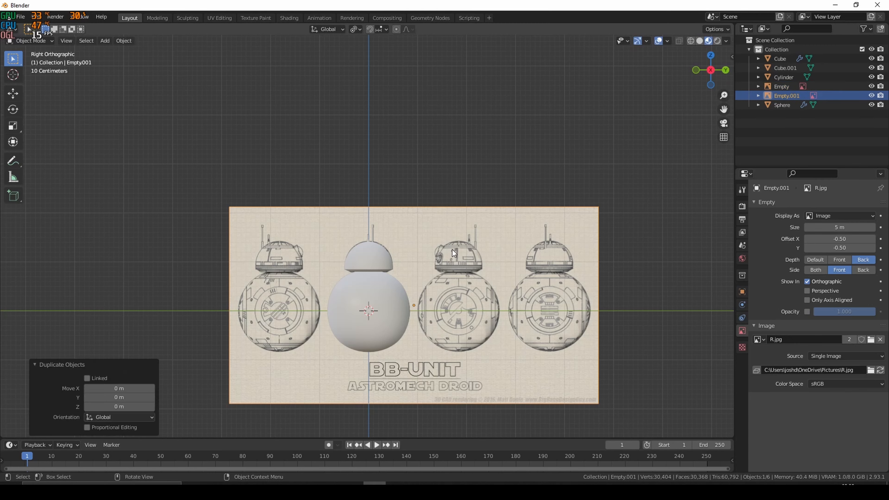
# Step: Rotate the duplicated reference image 90° about the global Z axis
pyautogui.click(792, 95)
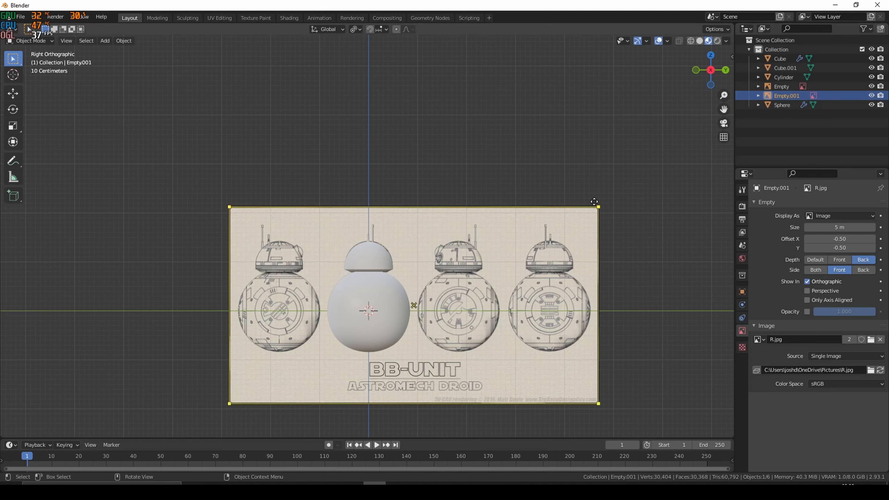
pyautogui.press('r')
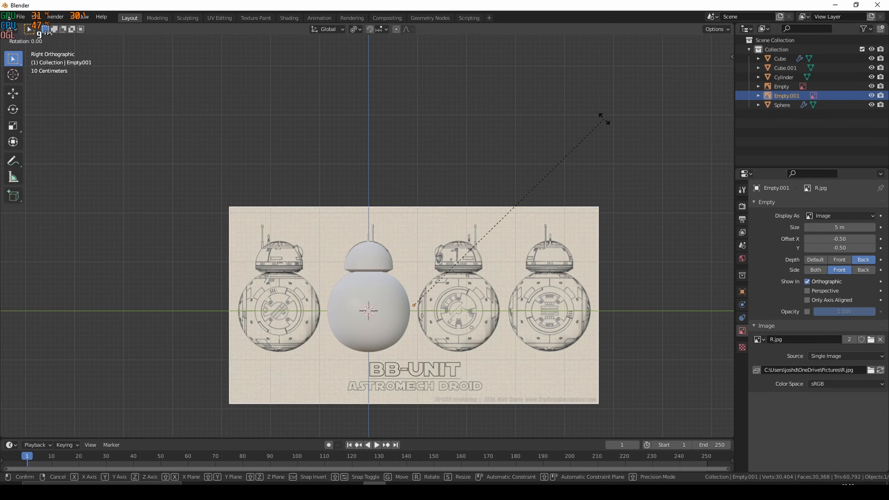
pyautogui.press('x')
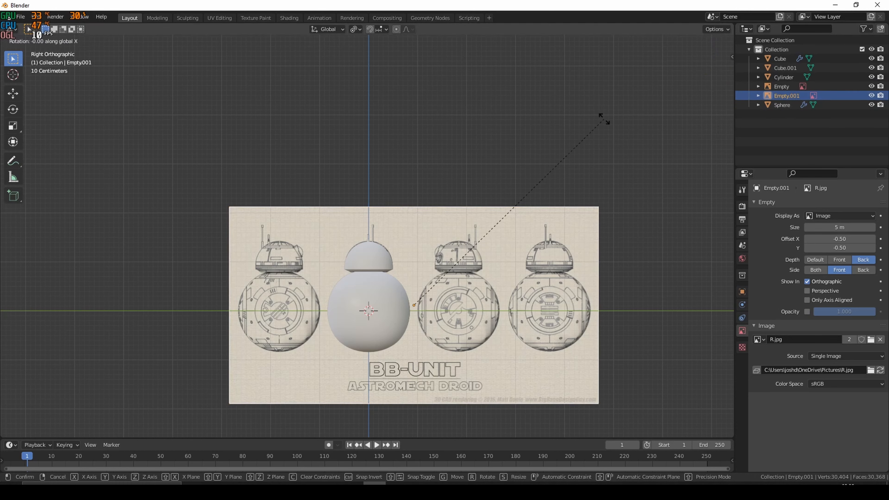
pyautogui.write('z')
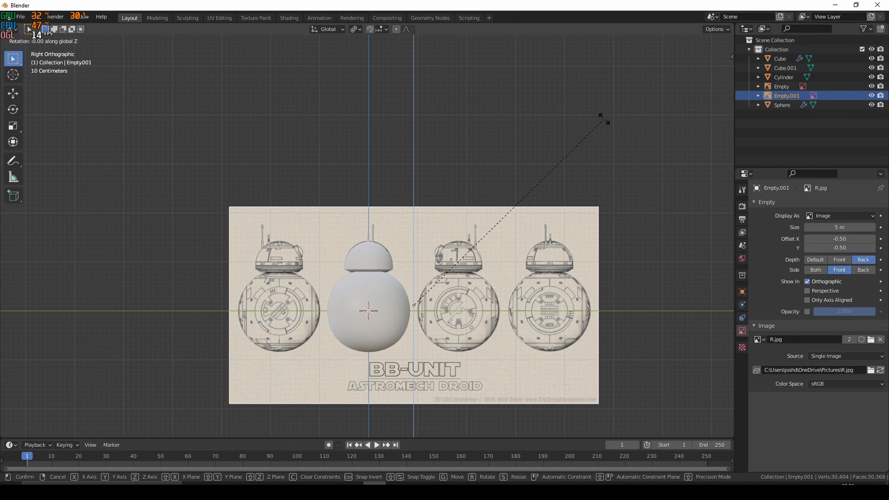
pyautogui.write('90')
pyautogui.press('Return')
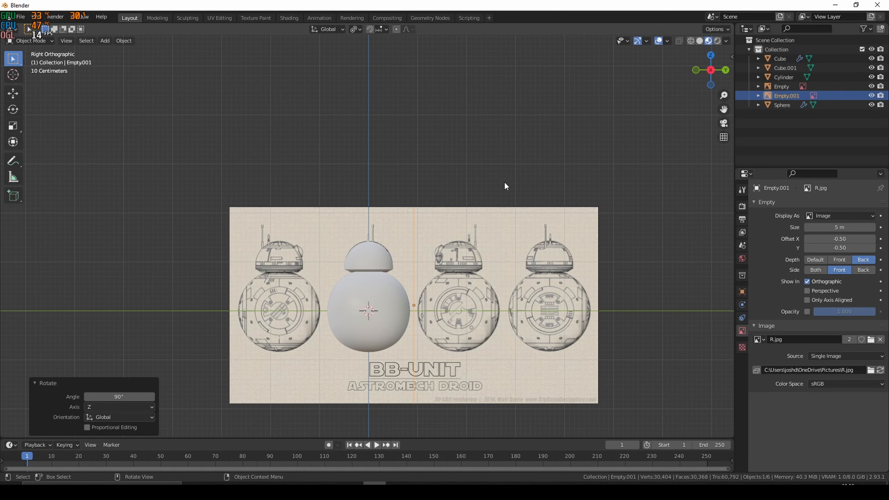
# Step: Examine how both reference images line up with the droid in the front, back, left and right orthographic views
pyautogui.moveTo(506, 185); pyautogui.dragTo(621, 169, button='middle')
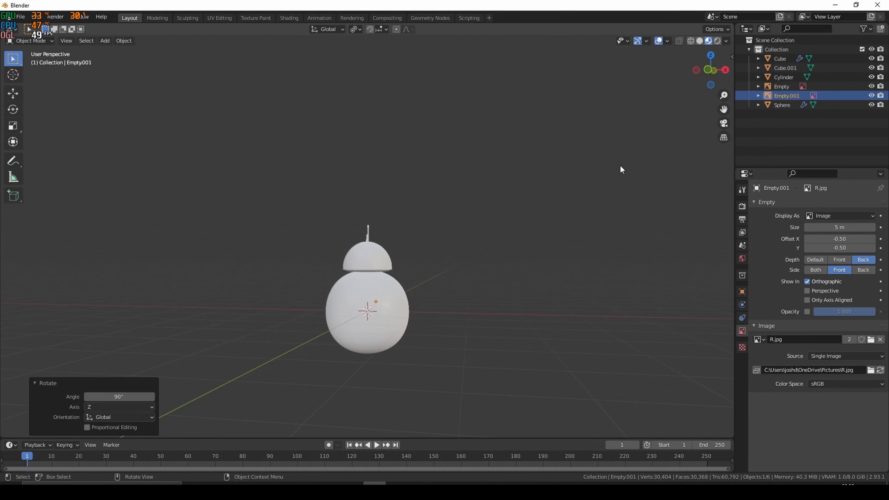
pyautogui.click(708, 72)
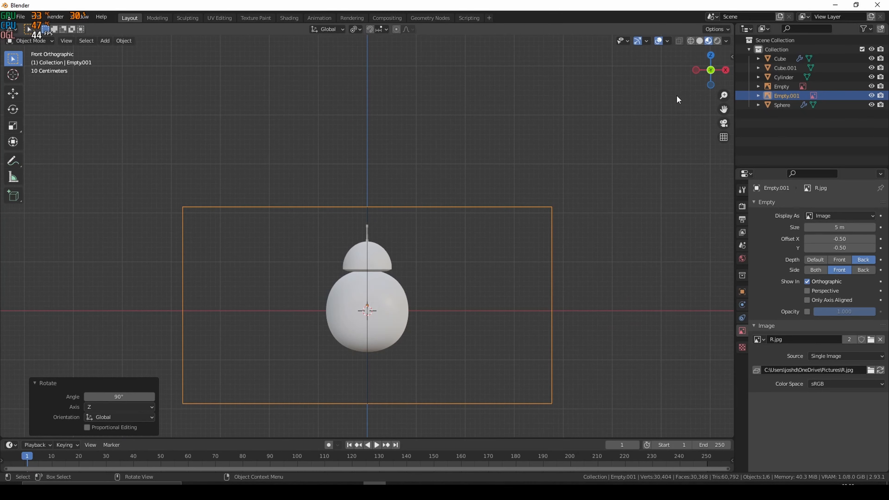
pyautogui.click(696, 71)
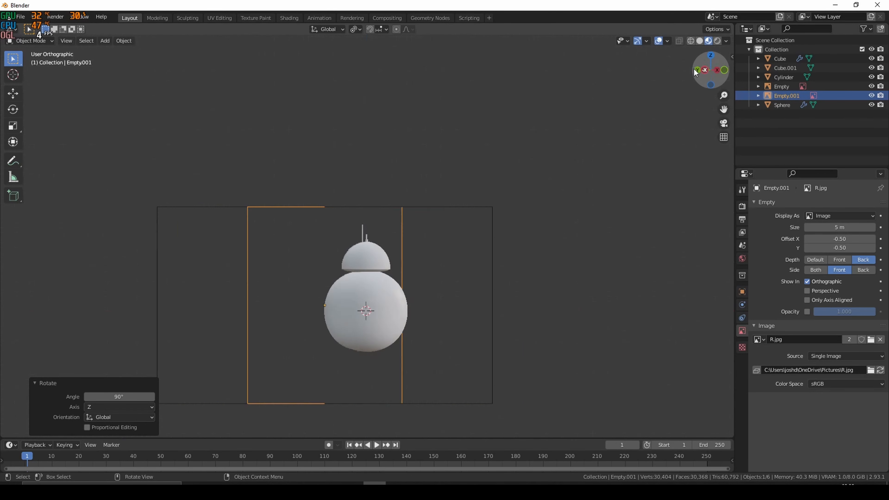
pyautogui.click(695, 71)
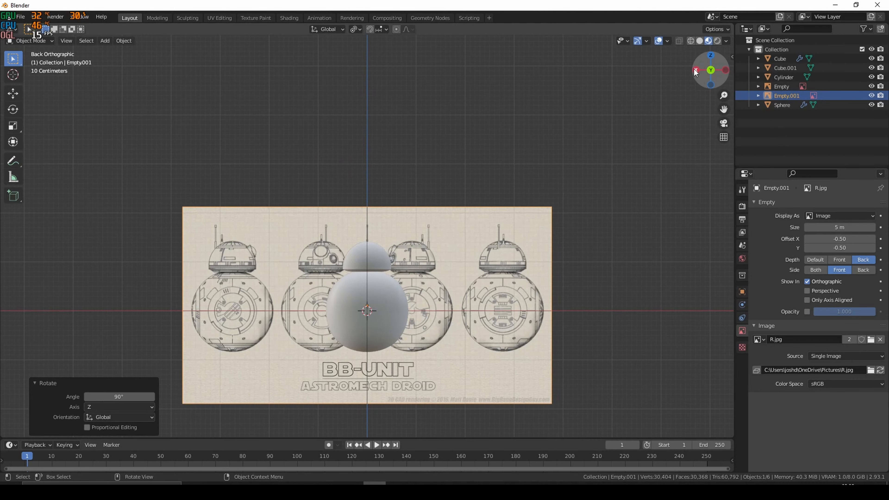
pyautogui.click(534, 140)
pyautogui.moveTo(527, 185); pyautogui.dragTo(506, 196, button='middle')
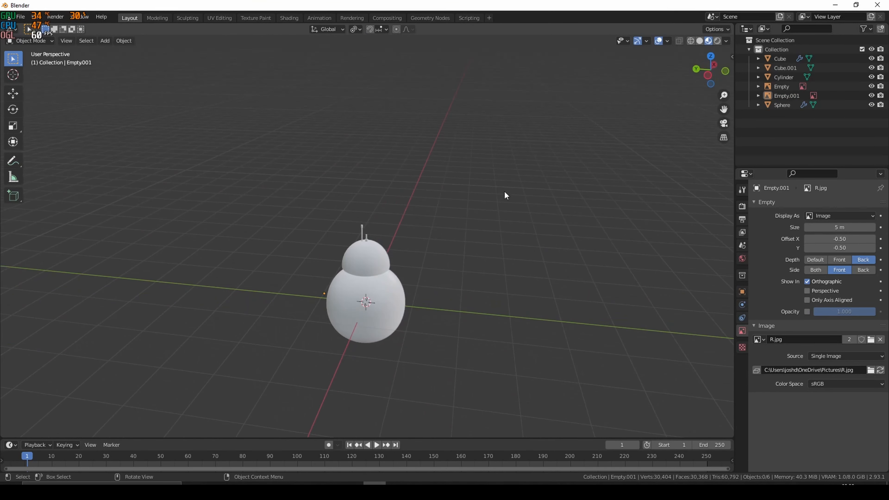
pyautogui.click(697, 71)
pyautogui.click(697, 71)
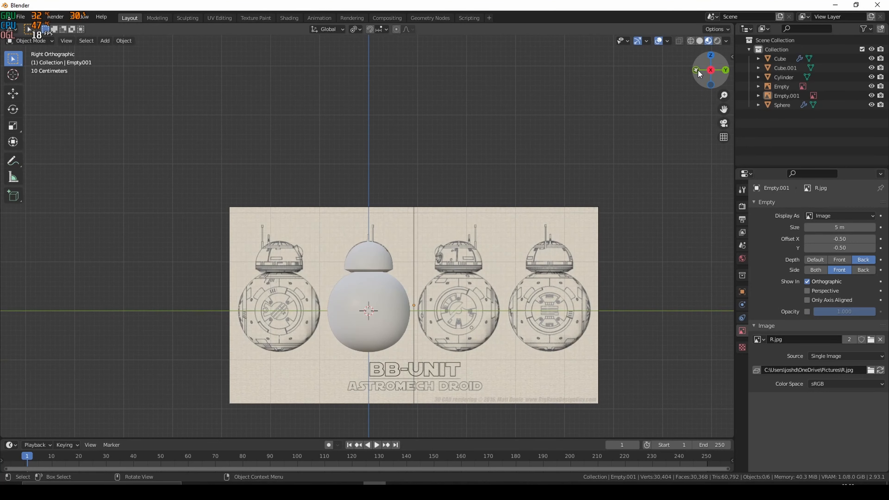
pyautogui.click(725, 70)
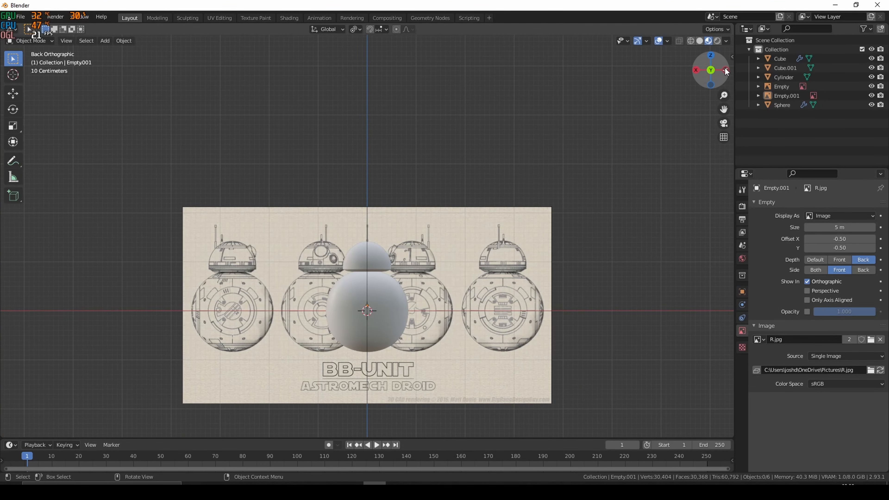
pyautogui.click(725, 71)
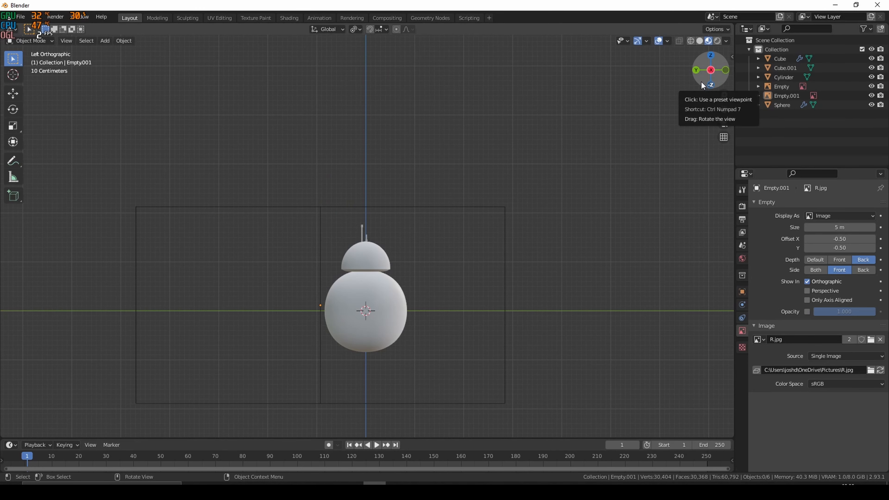
pyautogui.click(696, 70)
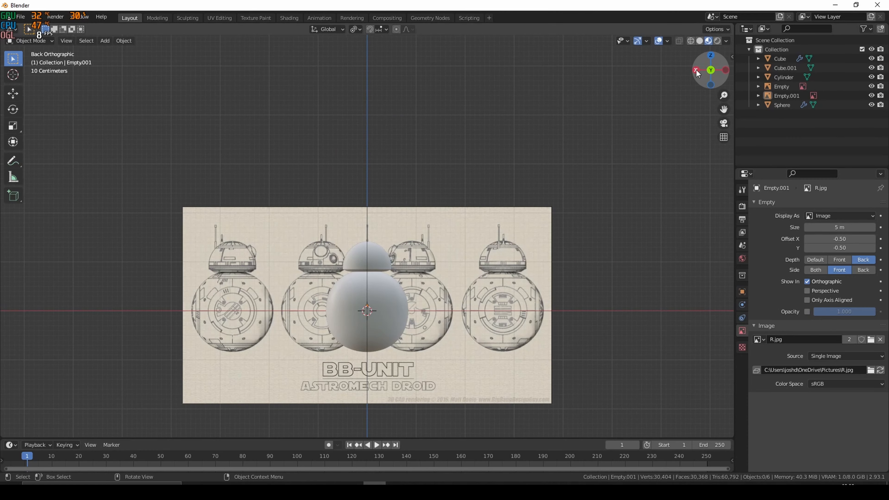
pyautogui.click(695, 69)
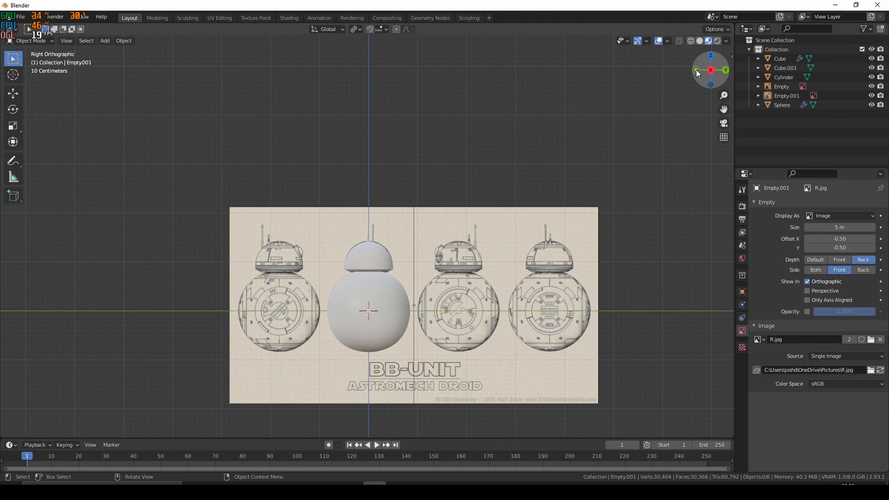
# Step: Move the rotated reference image about 0.9 m along the X axis, aligning its third droid drawing with the model in the back view
pyautogui.click(725, 70)
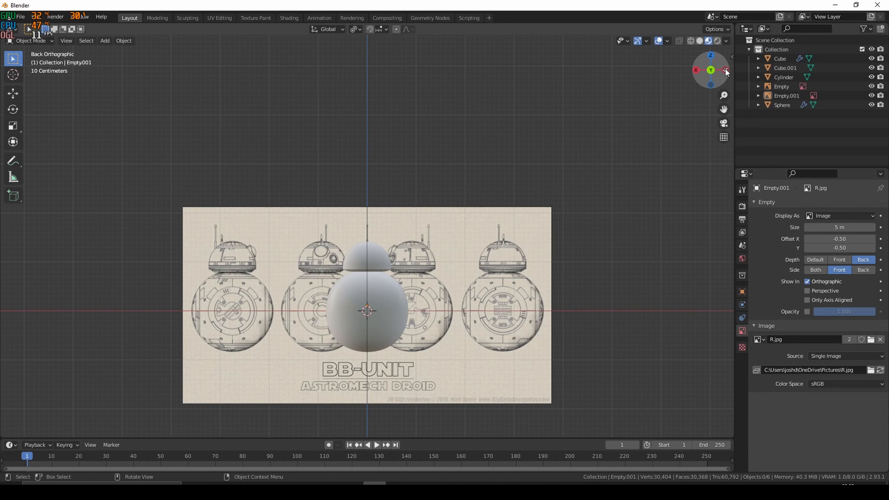
pyautogui.click(429, 247)
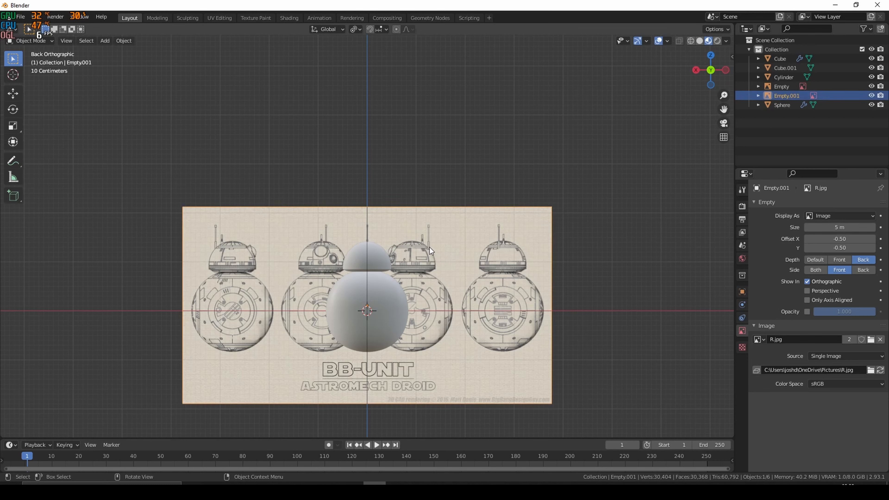
pyautogui.press('g')
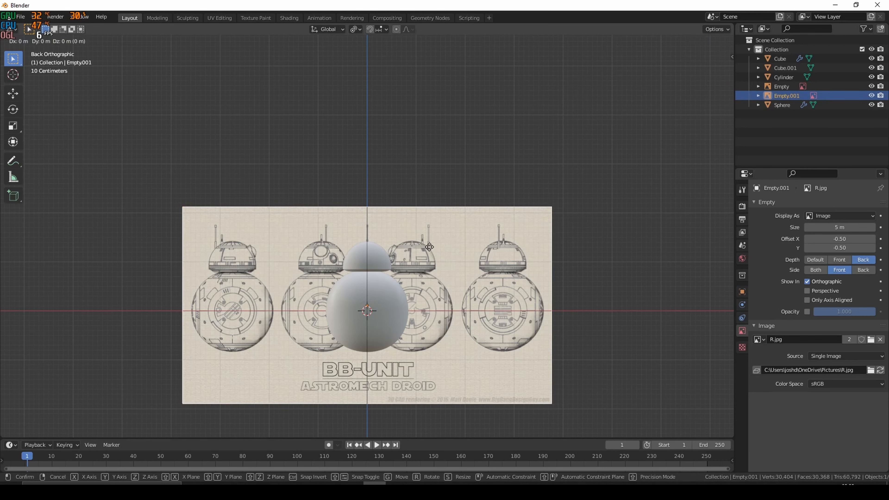
pyautogui.press('x')
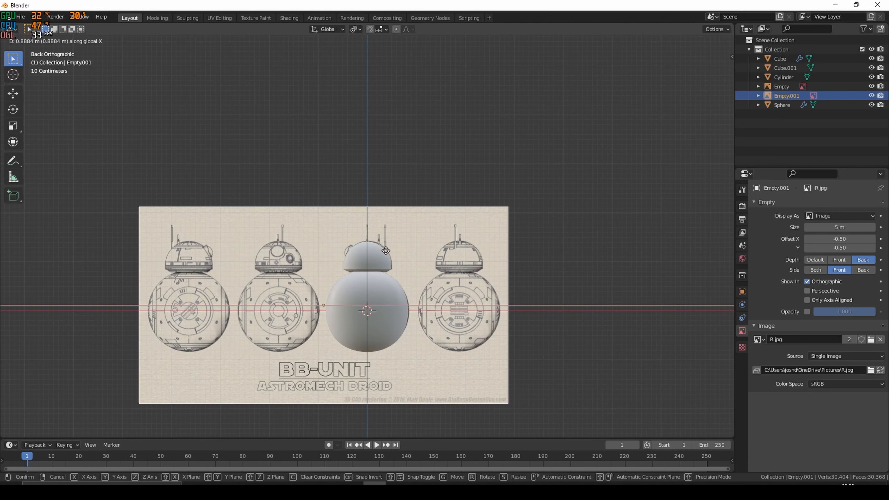
pyautogui.click(385, 251)
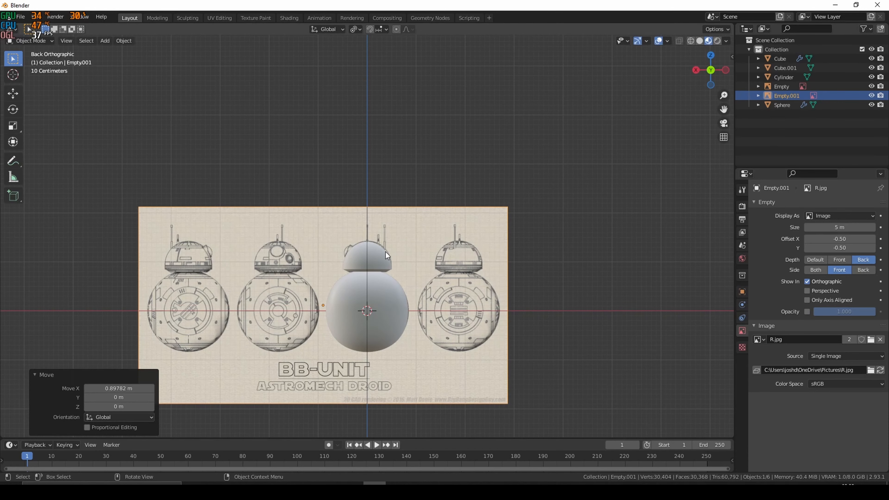
# Step: Move the tall antenna about -0.35 m along the X axis in the back view, onto its position in the reference drawing
pyautogui.scroll(4, 393, 269)
pyautogui.keyDown('shift'); pyautogui.moveTo(444, 292); pyautogui.dragTo(393, 199, button='middle'); pyautogui.keyUp('shift')
pyautogui.click(417, 101)
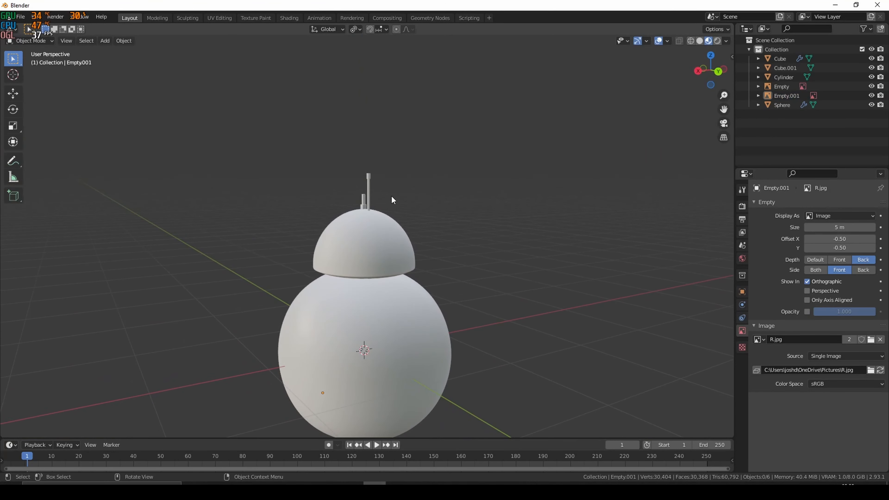
pyautogui.click(368, 183)
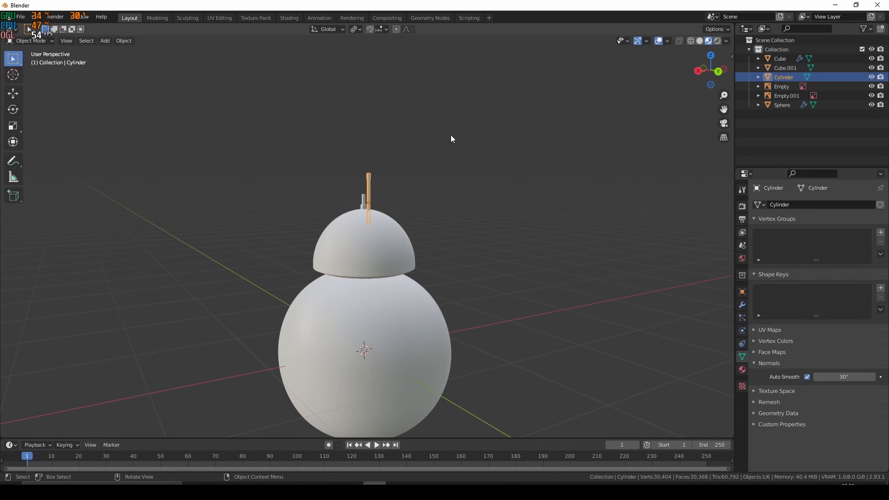
pyautogui.click(717, 70)
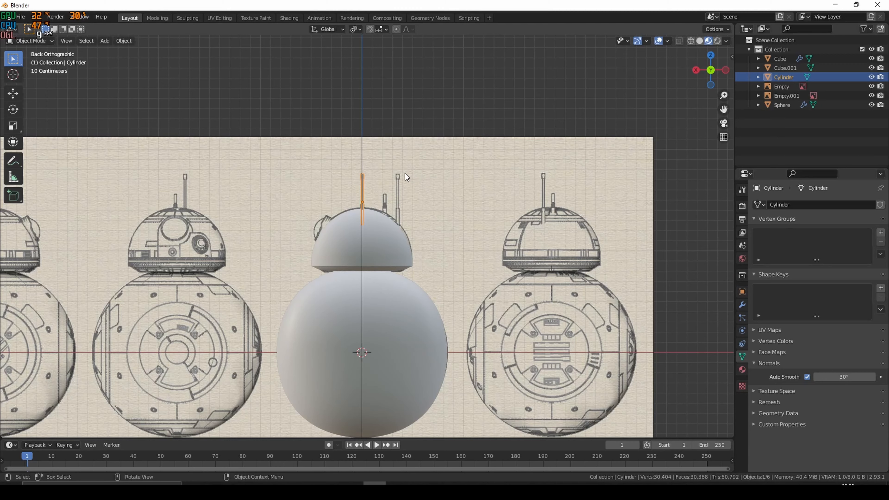
pyautogui.press('g')
pyautogui.press('x')
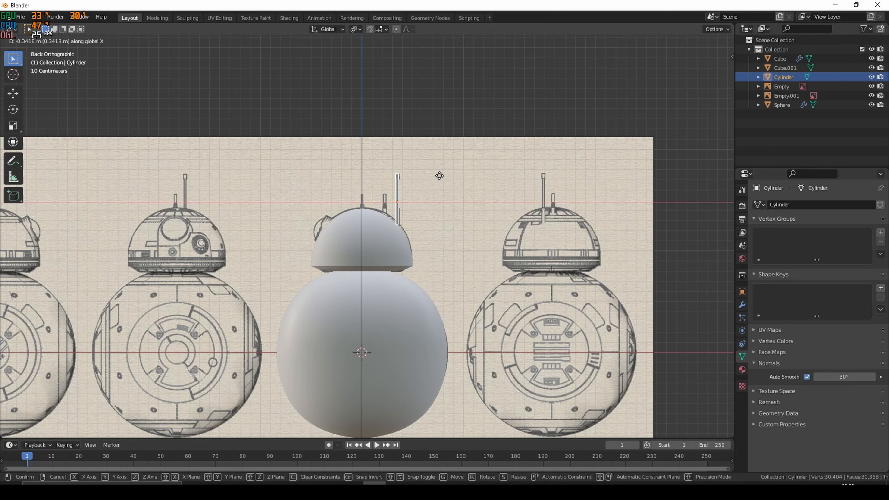
pyautogui.click(439, 176)
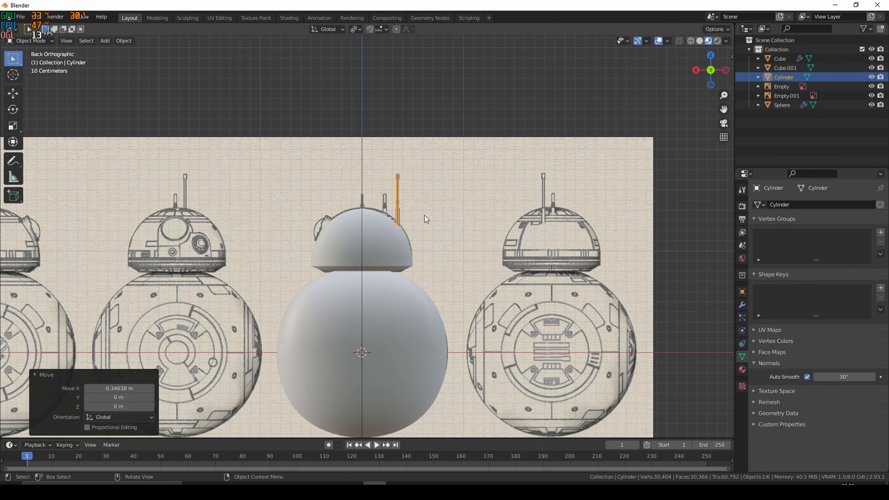
# Step: Raise the tall antenna's bottom face about 0.165 m along Z to where the thicker base starts in the reference drawing
pyautogui.scroll(8, 426, 215)
pyautogui.keyDown('shift'); pyautogui.moveTo(503, 187); pyautogui.dragTo(472, 297, button='middle'); pyautogui.keyUp('shift')
pyautogui.scroll(1, 470, 285)
pyautogui.click(459, 322)
pyautogui.click(457, 264)
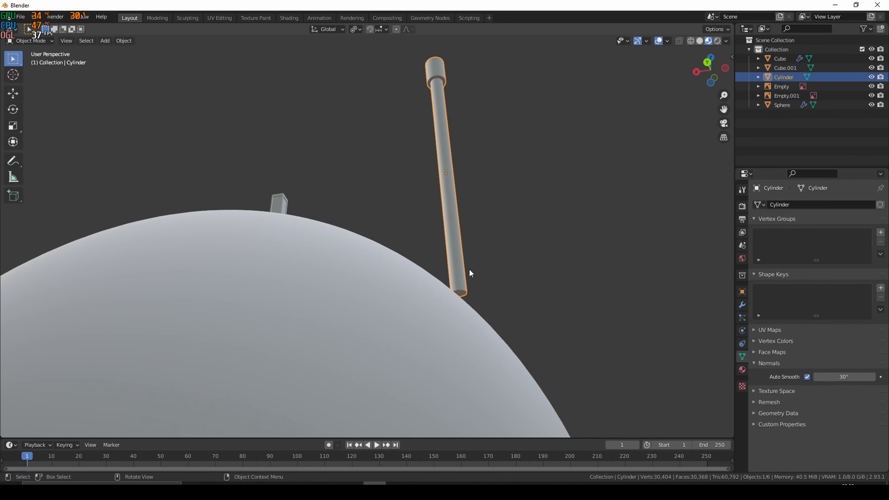
pyautogui.press('Tab')
pyautogui.click(460, 293)
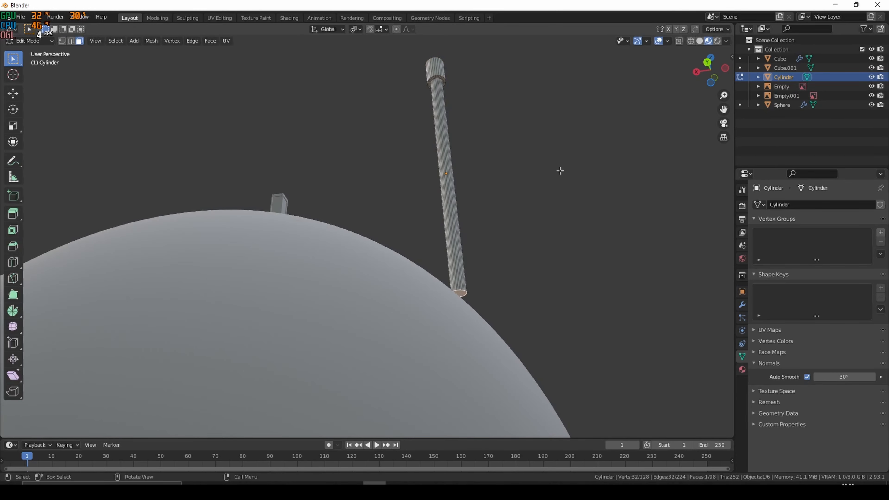
pyautogui.click(707, 64)
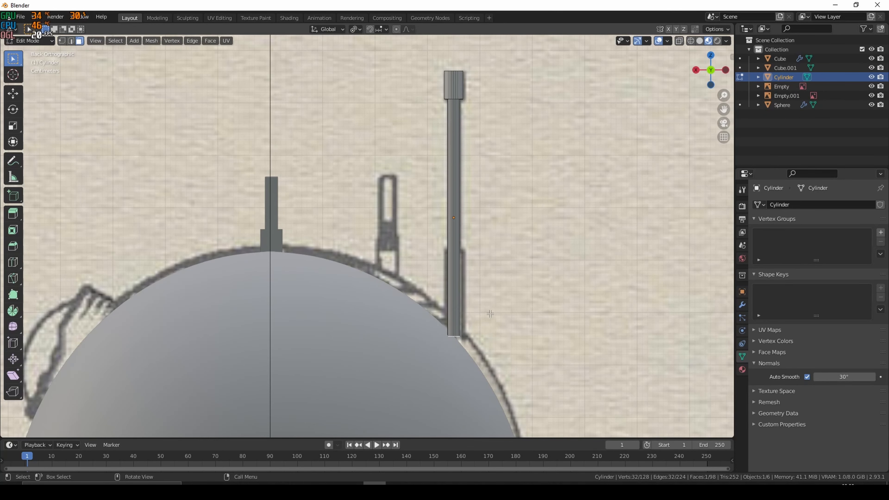
pyautogui.press('g')
pyautogui.press('z')
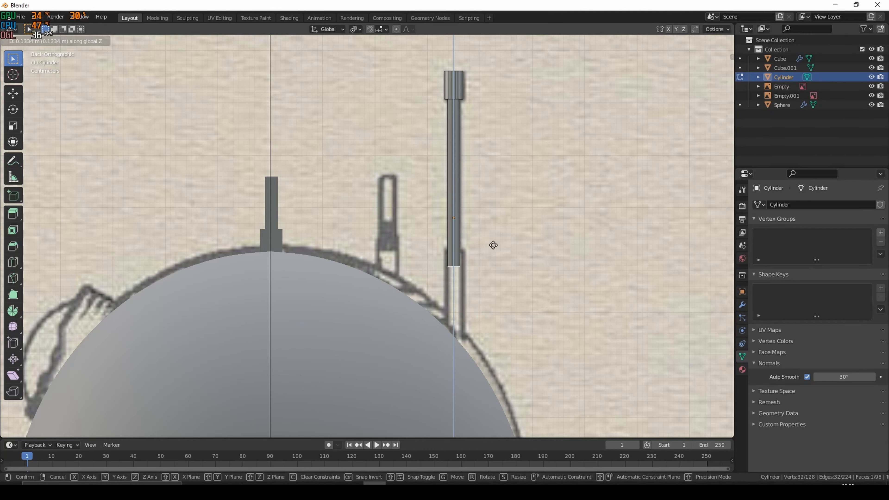
pyautogui.click(500, 230)
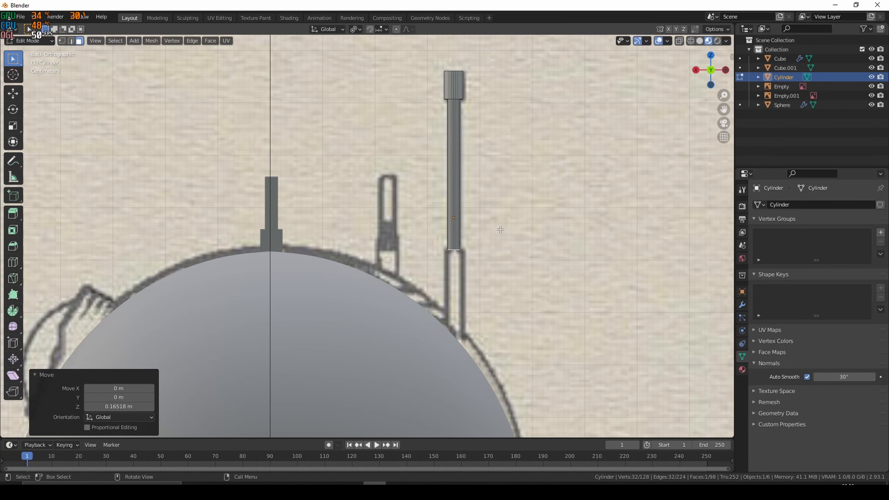
# Step: Extrude the antenna's bottom face outward at scale 1.576, then extrude it about 0.2 m down into the head as a thicker base
pyautogui.press('e')
pyautogui.press('s')
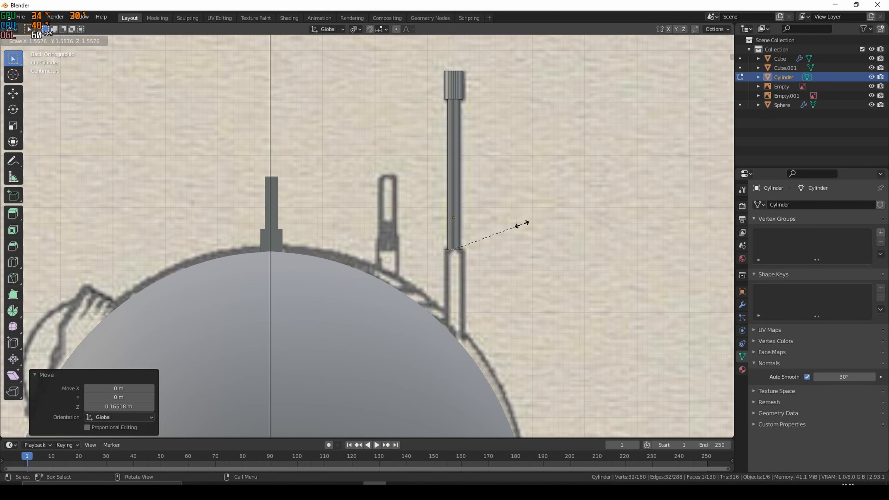
pyautogui.click(522, 224)
pyautogui.press('g')
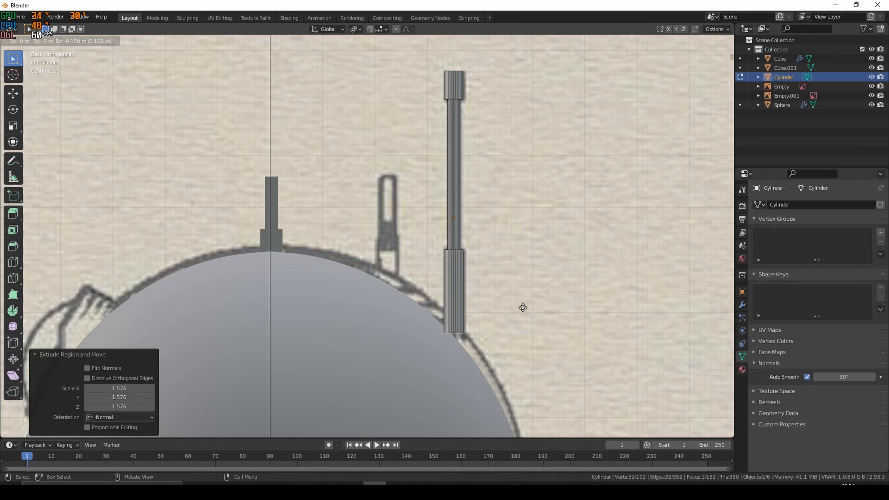
pyautogui.press('z')
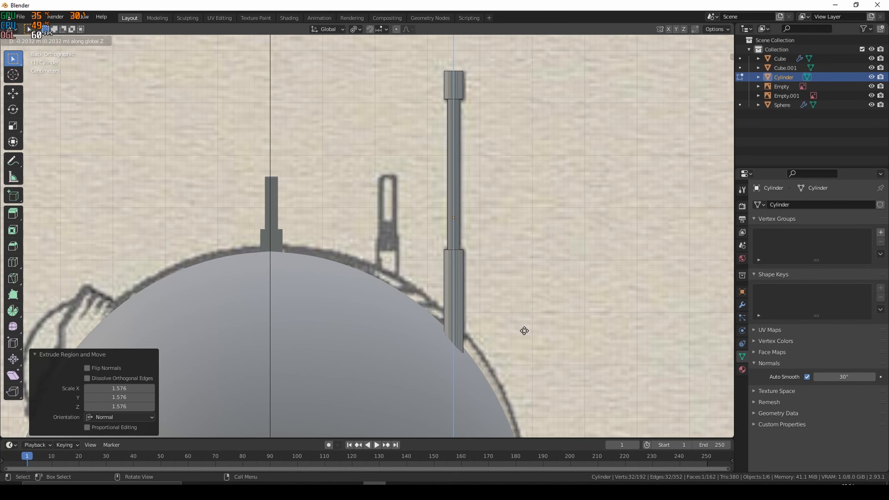
pyautogui.click(523, 331)
pyautogui.moveTo(540, 303); pyautogui.dragTo(477, 291, button='middle')
pyautogui.scroll(-5, 451, 308)
pyautogui.moveTo(362, 325); pyautogui.dragTo(427, 322, button='middle')
pyautogui.scroll(1, 438, 323)
pyautogui.scroll(-2, 443, 322)
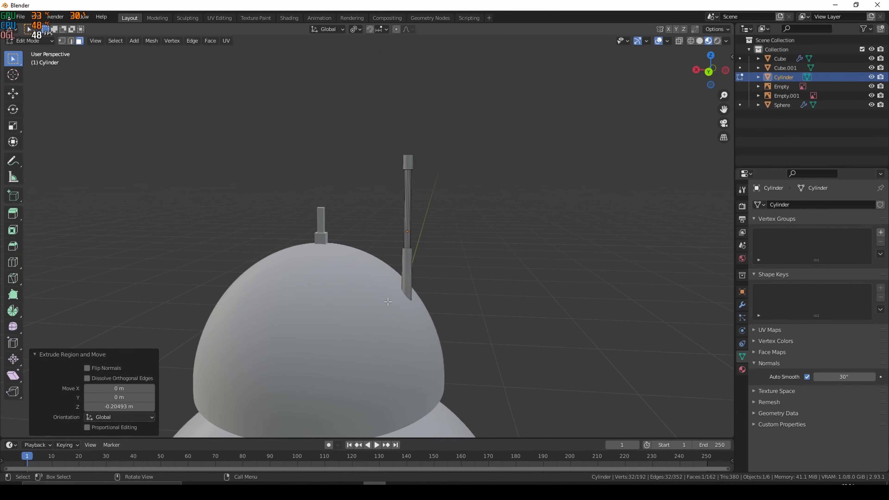
# Step: Move the short antenna about -0.22 m along the X axis in the back view, onto its position in the reference drawing
pyautogui.click(709, 71)
pyautogui.press('Tab')
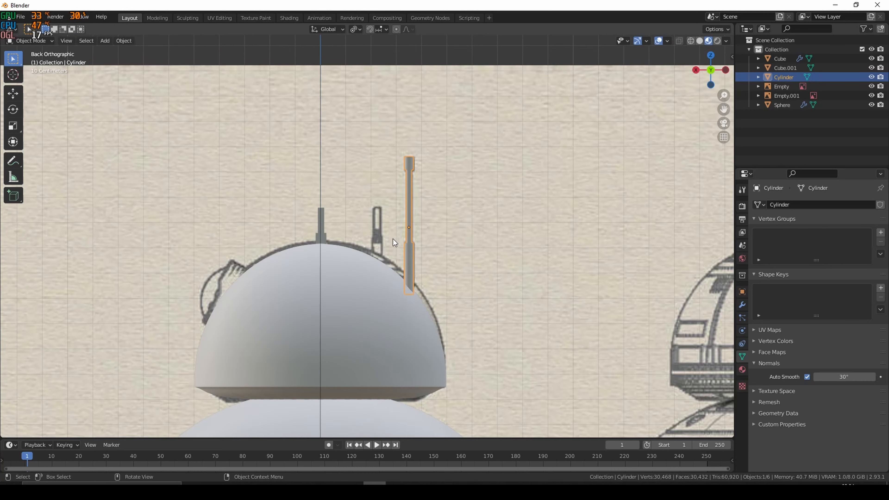
pyautogui.click(323, 239)
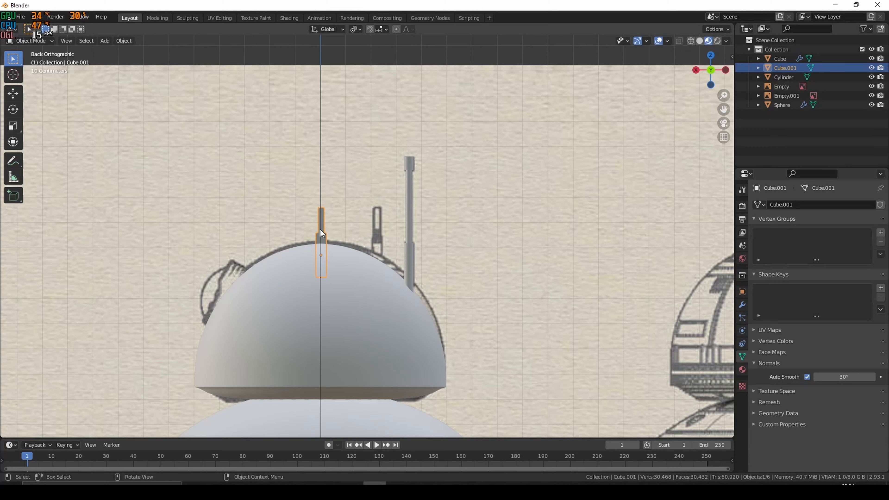
pyautogui.press('g')
pyautogui.press('y')
pyautogui.press('x')
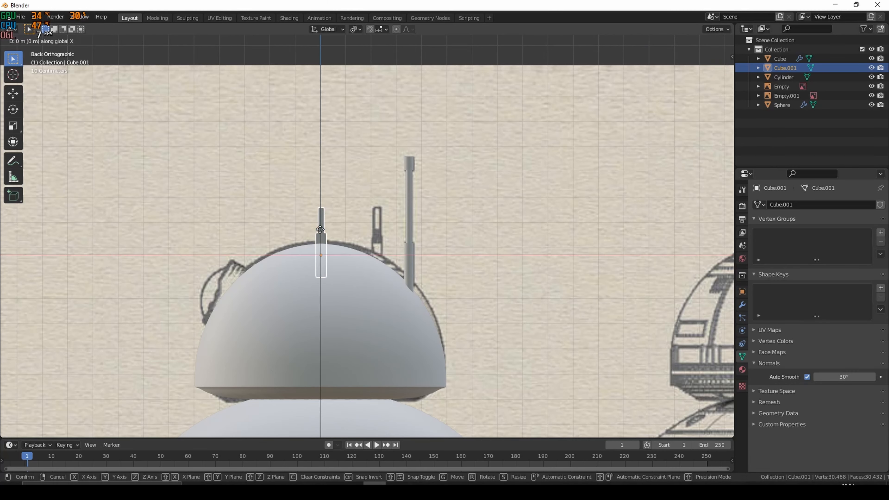
pyautogui.click(378, 241)
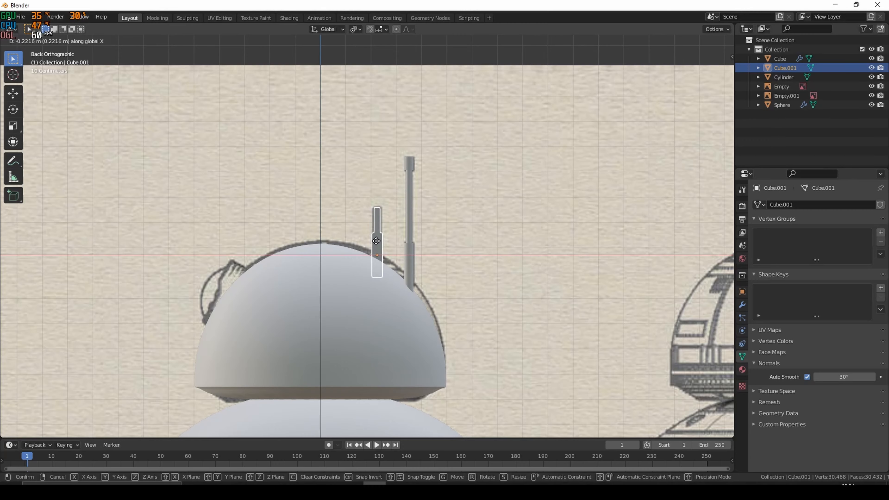
pyautogui.click(429, 50)
# Step: Hide the droid's body and the short antenna in the right orthographic view
pyautogui.moveTo(321, 226); pyautogui.dragTo(482, 248, button='middle')
pyautogui.scroll(-4, 433, 257)
pyautogui.click(707, 70)
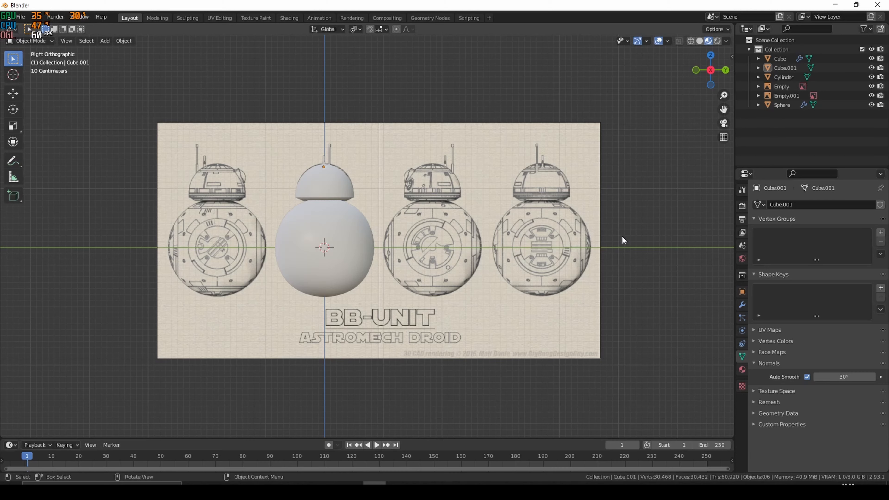
pyautogui.click(341, 216)
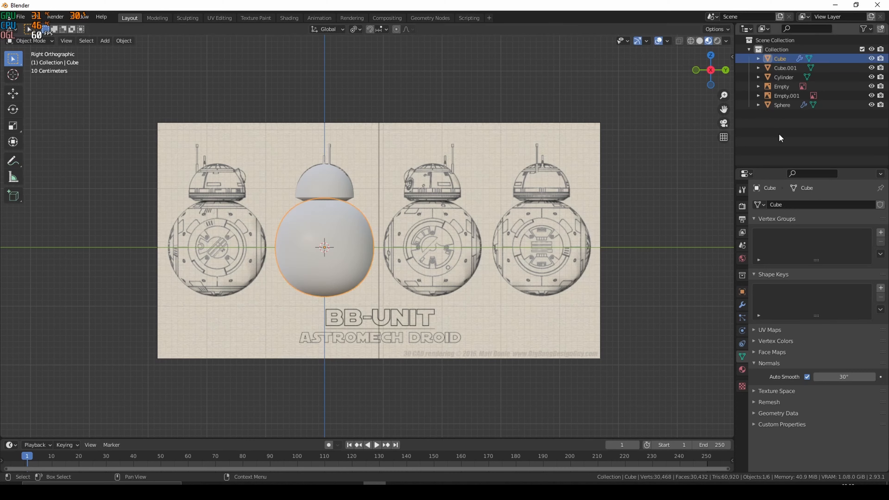
pyautogui.click(871, 58)
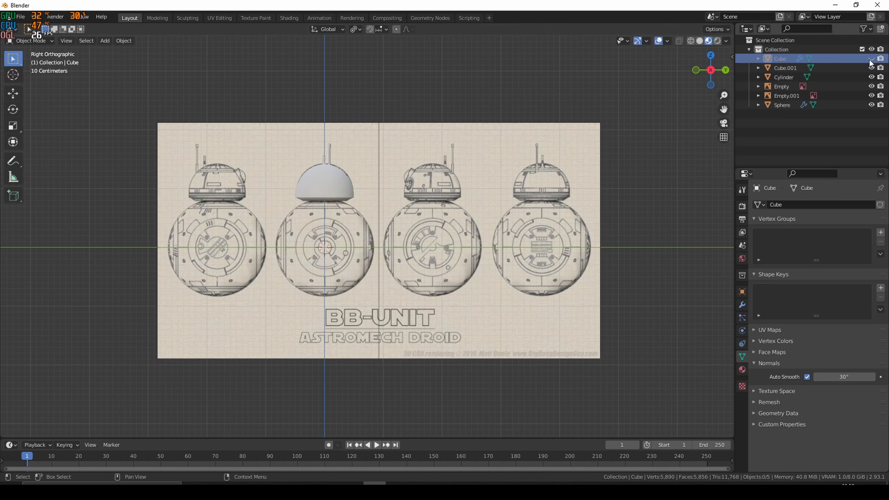
pyautogui.click(871, 68)
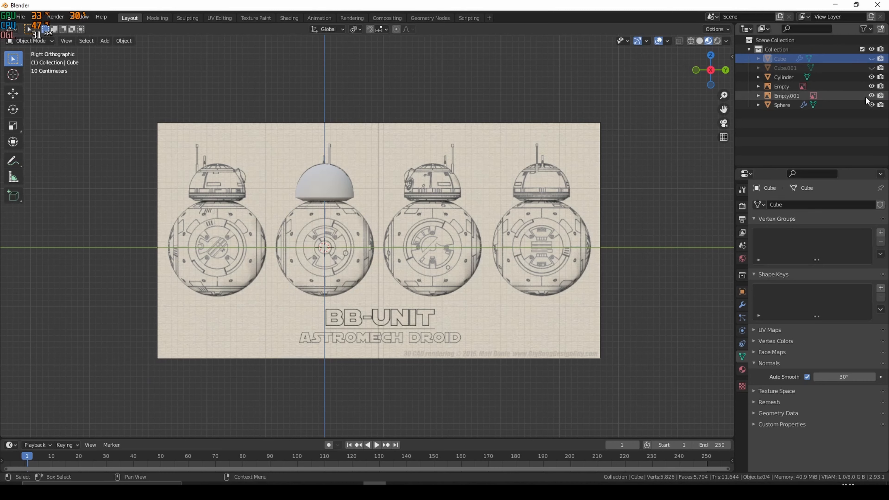
# Step: Delete the rotated duplicate reference image, Empty.001
pyautogui.click(836, 96)
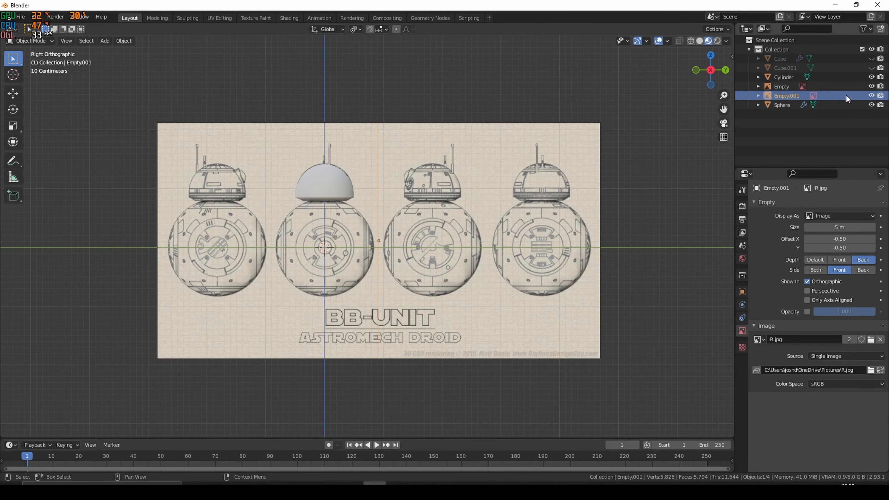
pyautogui.click(880, 95)
pyautogui.rightClick(851, 95)
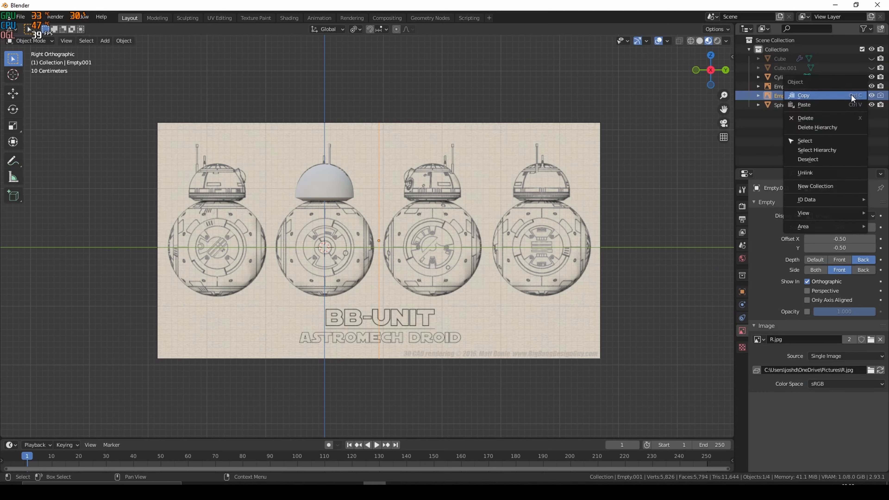
pyautogui.click(836, 117)
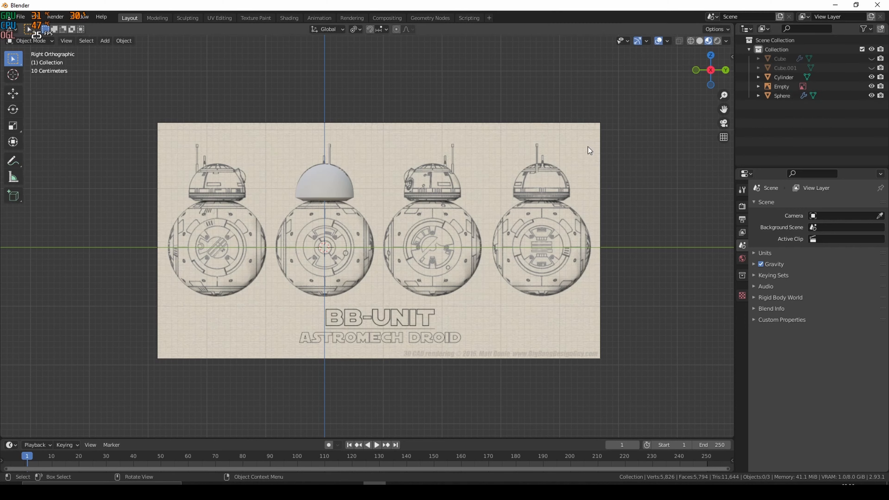
# Step: Hide the droid's head and the tall antenna so only the reference image is shown
pyautogui.click(330, 176)
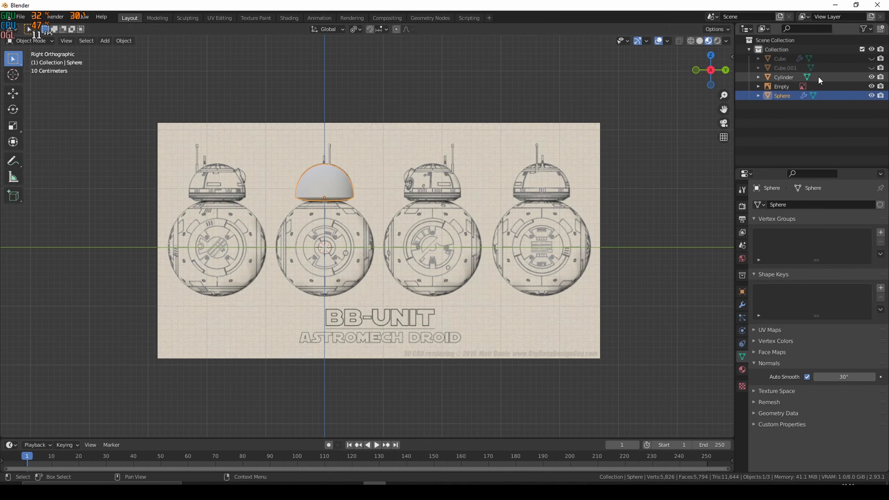
pyautogui.click(871, 96)
pyautogui.click(871, 77)
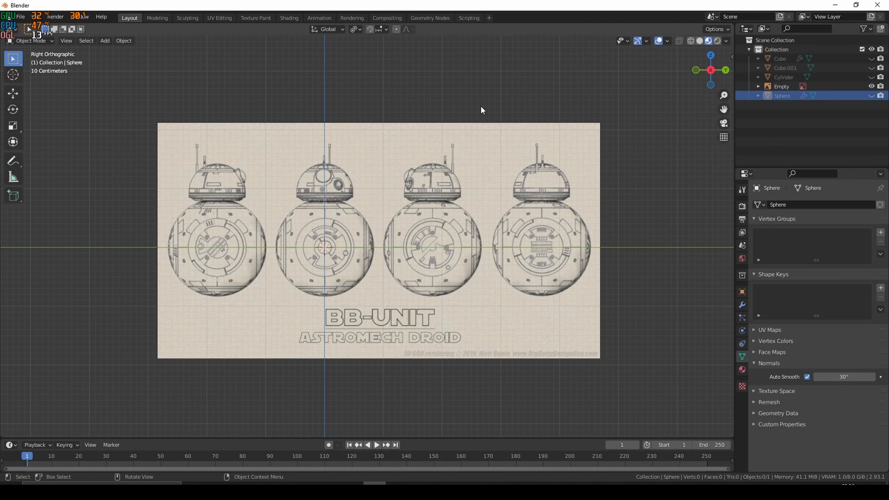
# Step: Add a UV sphere with 32 segments, 16 rings and a 1 m radius at the origin
pyautogui.hotkey('shift', 'a')
pyautogui.moveTo(480, 106)
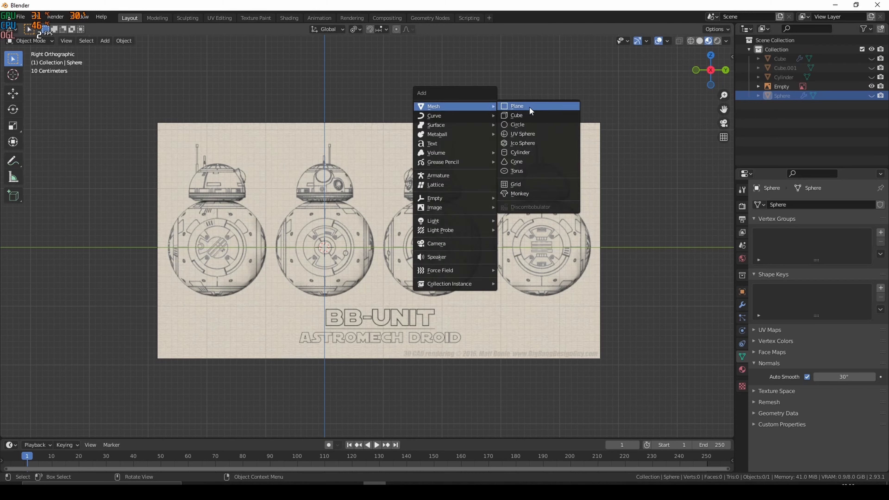
pyautogui.click(537, 136)
pyautogui.keyDown('shift'); pyautogui.moveTo(417, 239); pyautogui.dragTo(481, 224, button='middle'); pyautogui.keyUp('shift')
pyautogui.scroll(4, 494, 207)
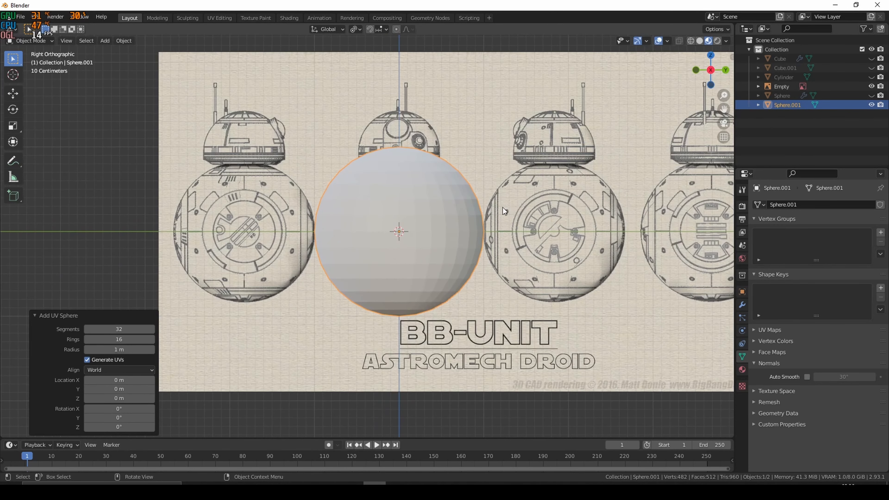
# Step: Show the new sphere in wireframe and delete its front-side vertices below the equator
pyautogui.press('Tab')
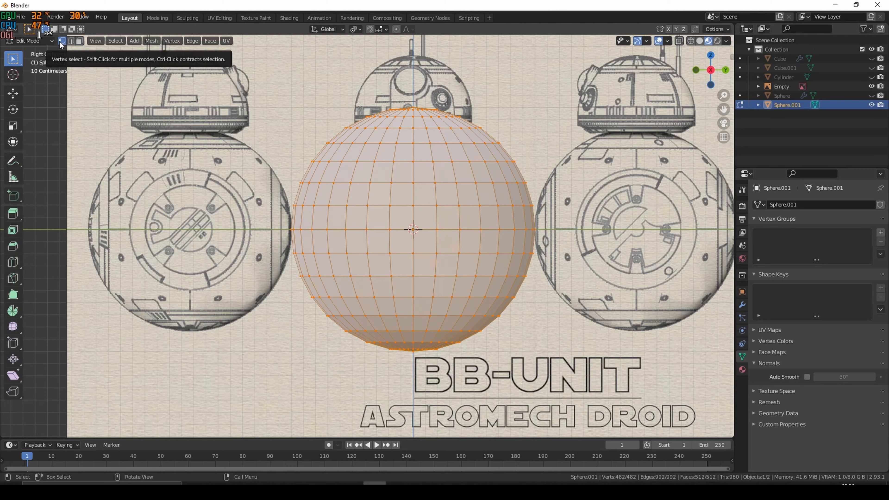
pyautogui.click(690, 41)
pyautogui.scroll(-2, 284, 241)
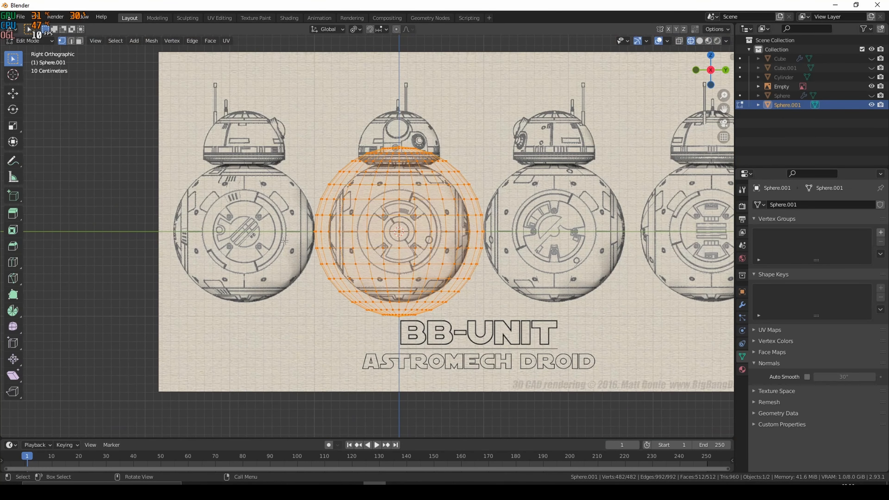
pyautogui.moveTo(308, 241); pyautogui.dragTo(490, 322)
pyautogui.rightClick(419, 288)
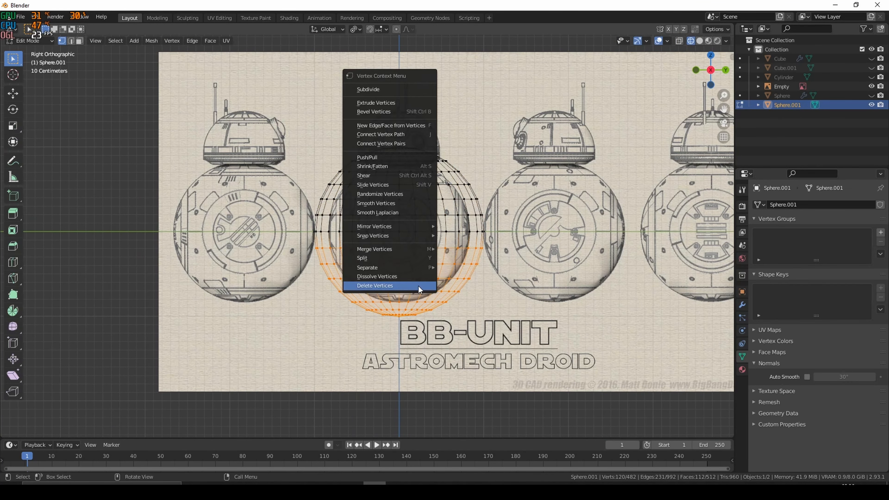
pyautogui.click(419, 288)
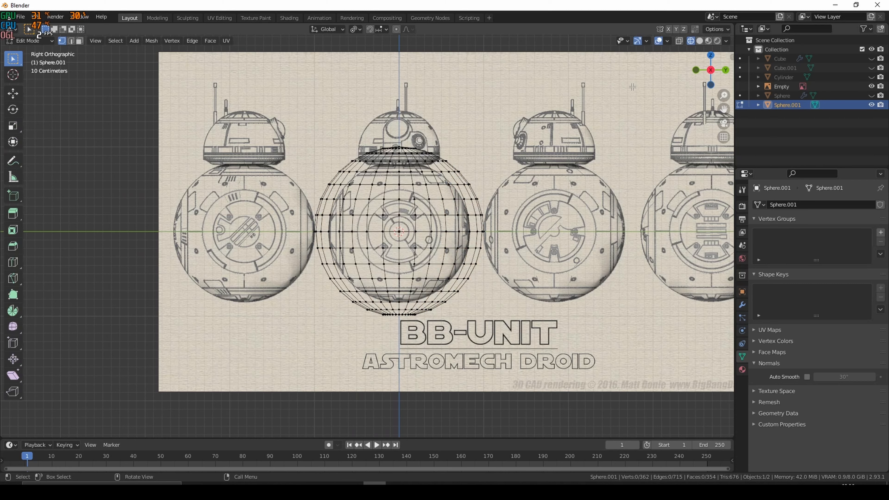
# Step: Turn on X-ray and delete the remaining vertices below the sphere's equator, keeping the upper dome
pyautogui.click(679, 41)
pyautogui.moveTo(286, 239); pyautogui.dragTo(514, 335)
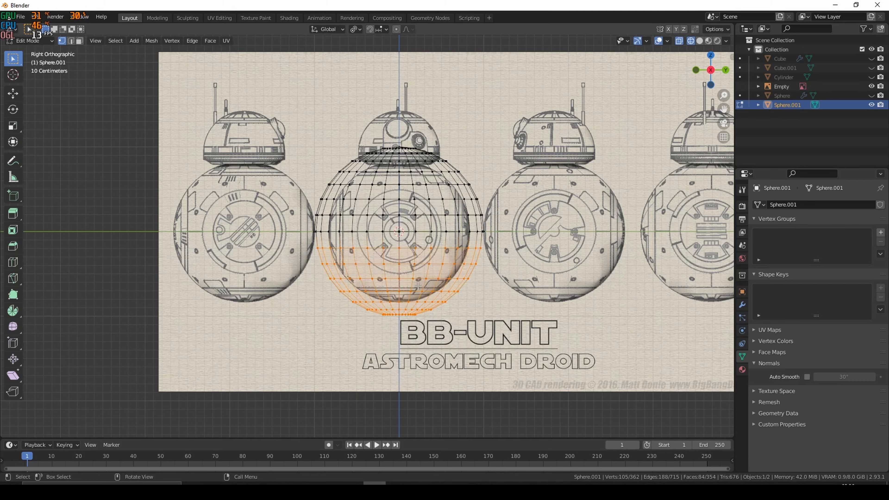
pyautogui.rightClick(397, 276)
pyautogui.click(398, 274)
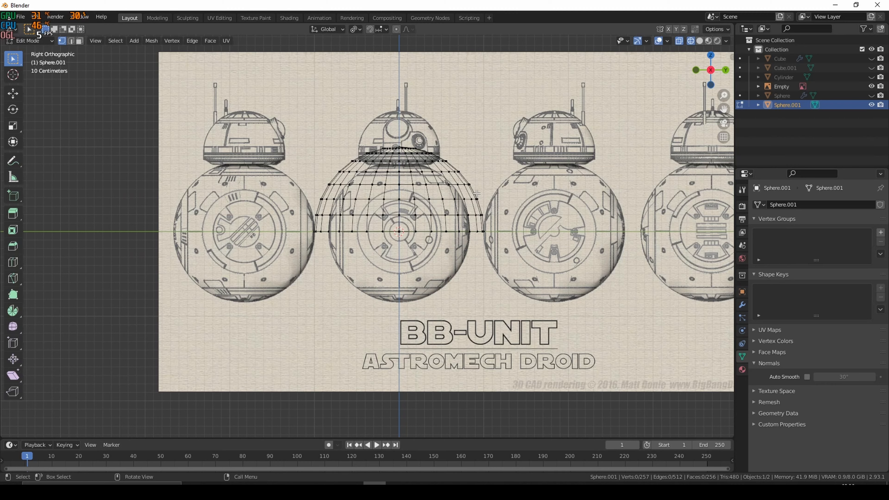
# Step: Finish editing the dome and add a separate 32-vertex circle mesh with a 1 m radius at the origin
pyautogui.press('Tab')
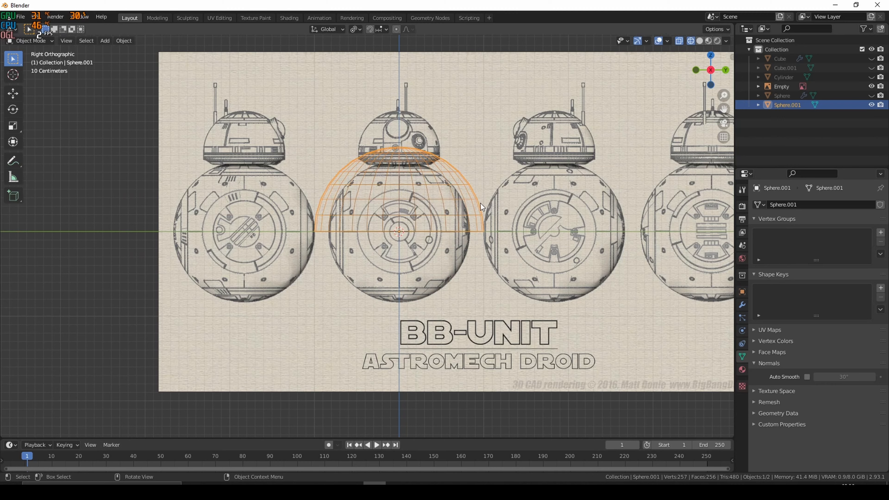
pyautogui.click(126, 212)
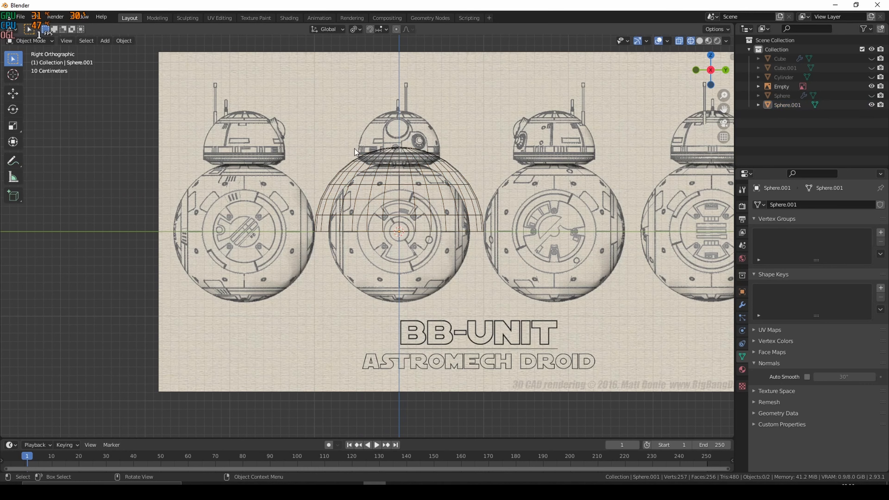
pyautogui.hotkey('shift', 'a')
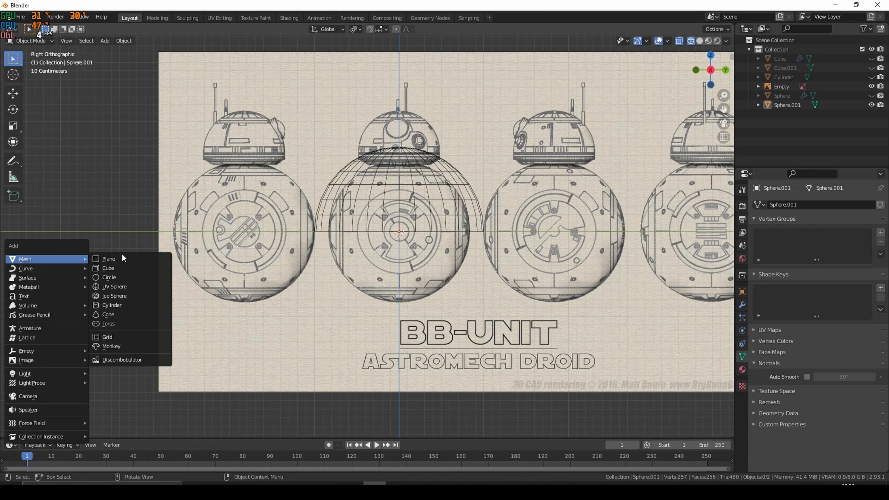
pyautogui.click(130, 279)
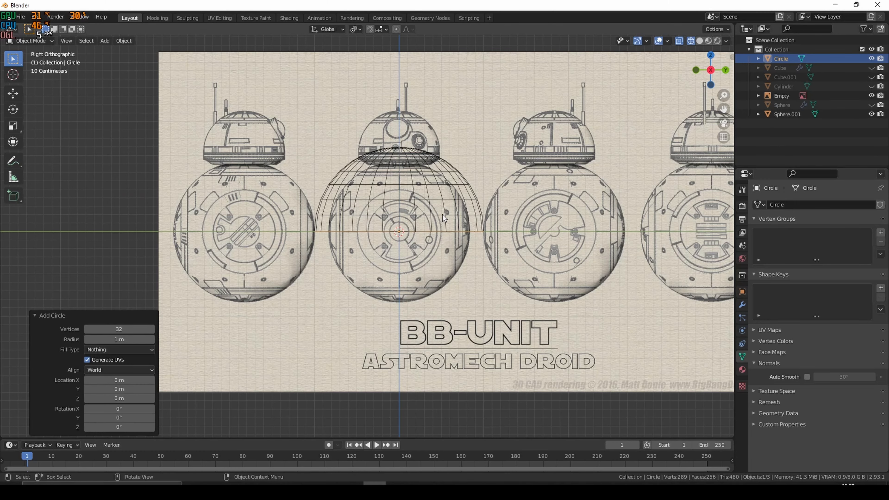
# Step: Scale the circle uniformly by about 1.021 so it is slightly wider than the dome's base
pyautogui.scroll(3, 442, 214)
pyautogui.keyDown('shift'); pyautogui.moveTo(492, 206); pyautogui.dragTo(510, 227, button='middle'); pyautogui.keyUp('shift')
pyautogui.scroll(2, 525, 221)
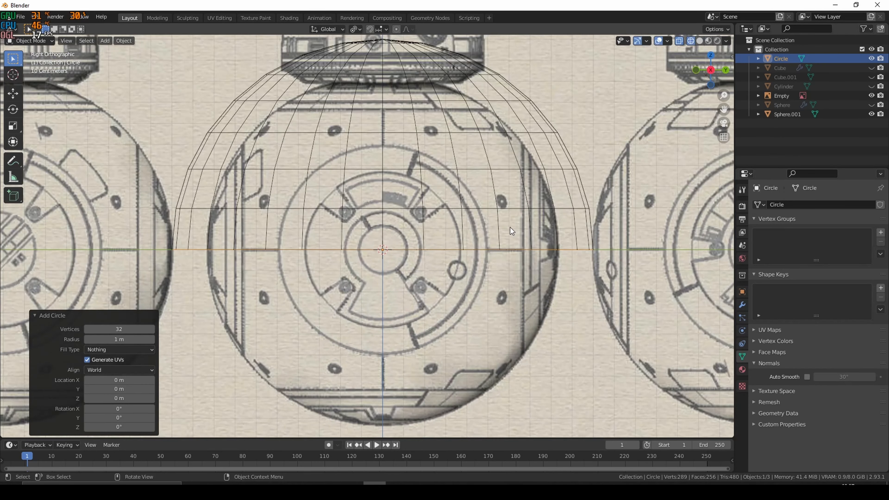
pyautogui.press('s')
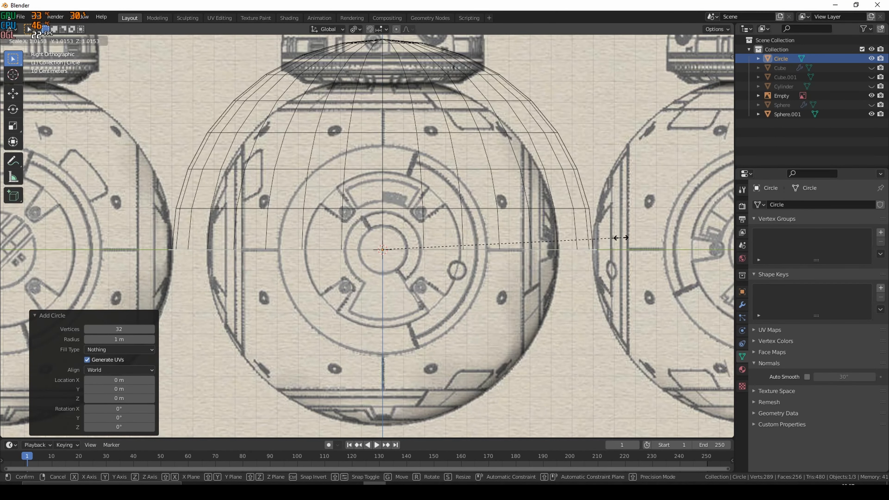
pyautogui.click(622, 239)
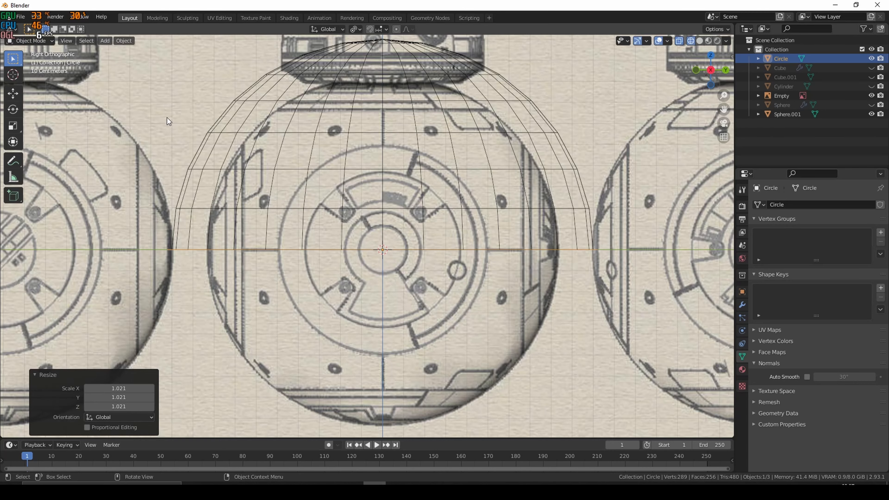
# Step: Extrude the circle's vertices about 0.338 m upward along Z into a band around the dome's base
pyautogui.press('Tab')
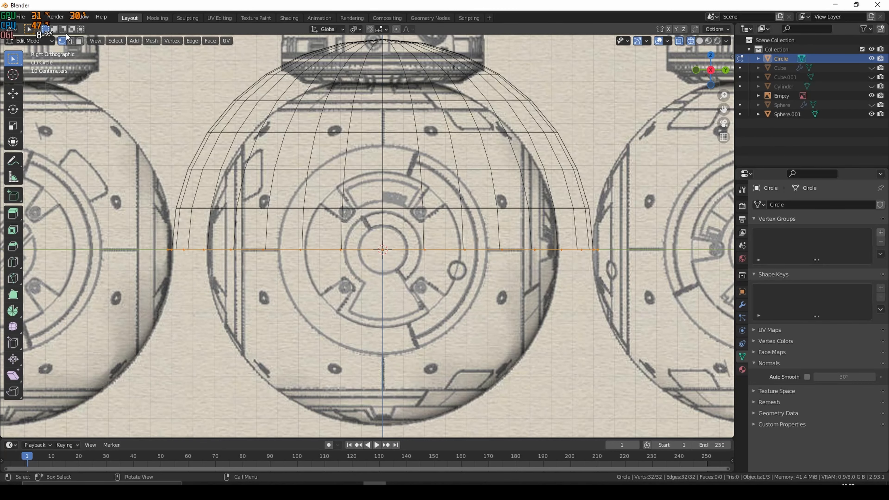
pyautogui.scroll(3, 277, 168)
pyautogui.scroll(-6, 280, 167)
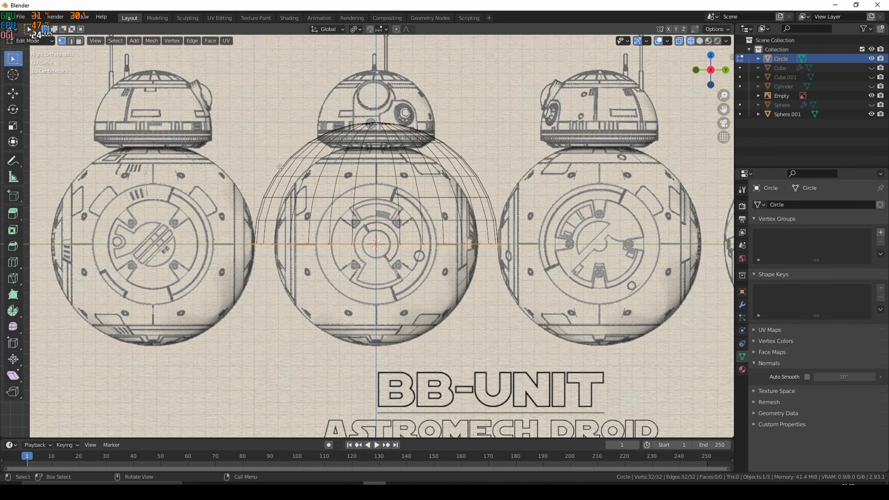
pyautogui.keyDown('shift'); pyautogui.moveTo(279, 167); pyautogui.dragTo(292, 190, button='middle'); pyautogui.keyUp('shift')
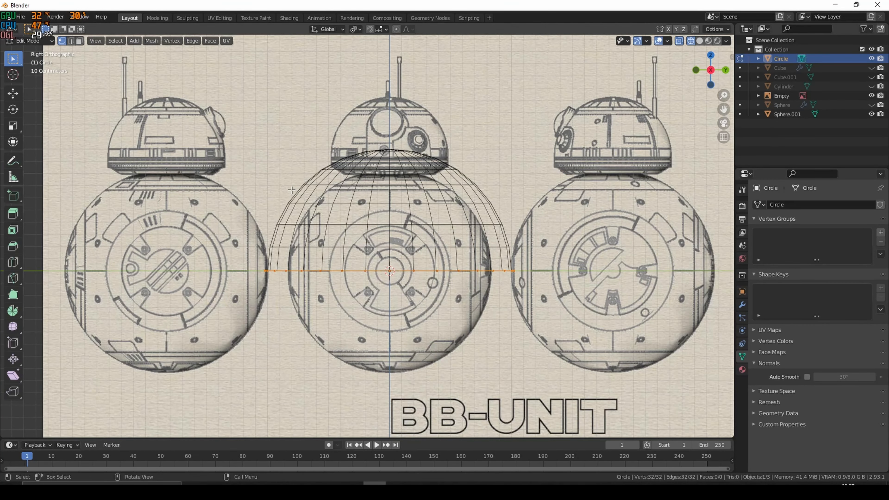
pyautogui.press('e')
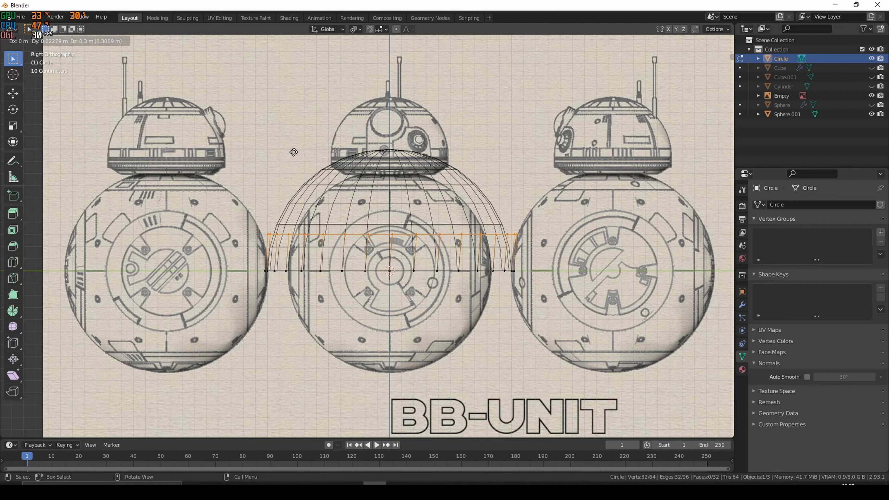
pyautogui.press('z')
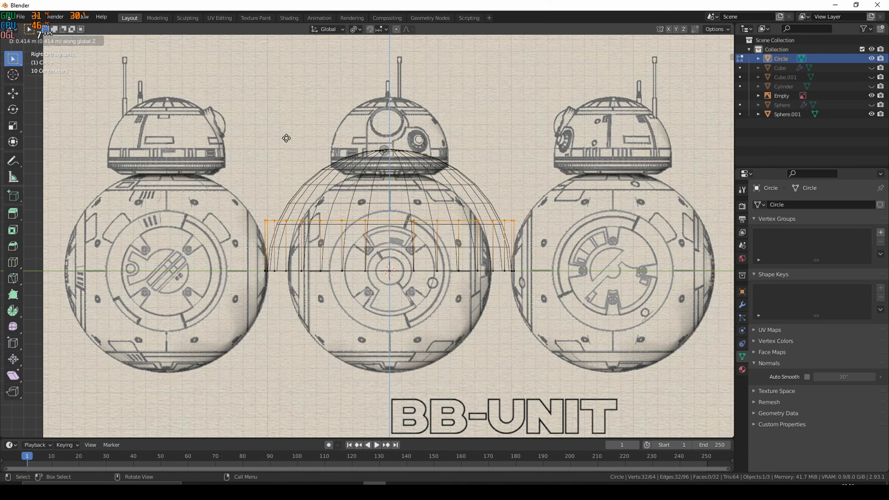
pyautogui.click(383, 147)
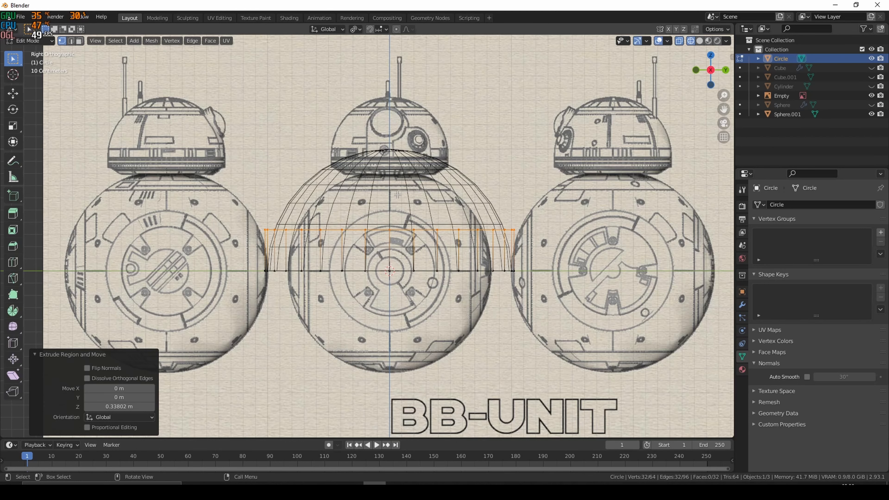
pyautogui.press('Tab')
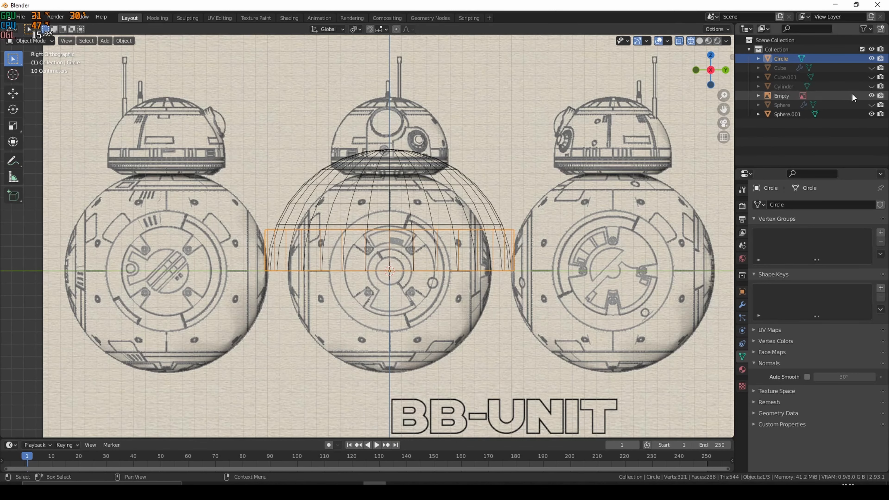
# Step: Hide the reference image to view only the dome and its band, selecting and deselecting both
pyautogui.click(871, 96)
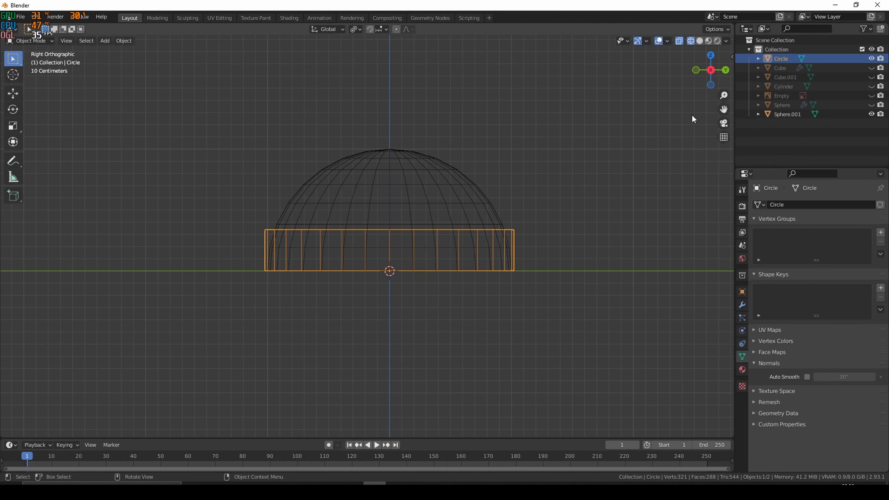
pyautogui.moveTo(202, 118); pyautogui.dragTo(641, 328)
pyautogui.scroll(-4, 578, 182)
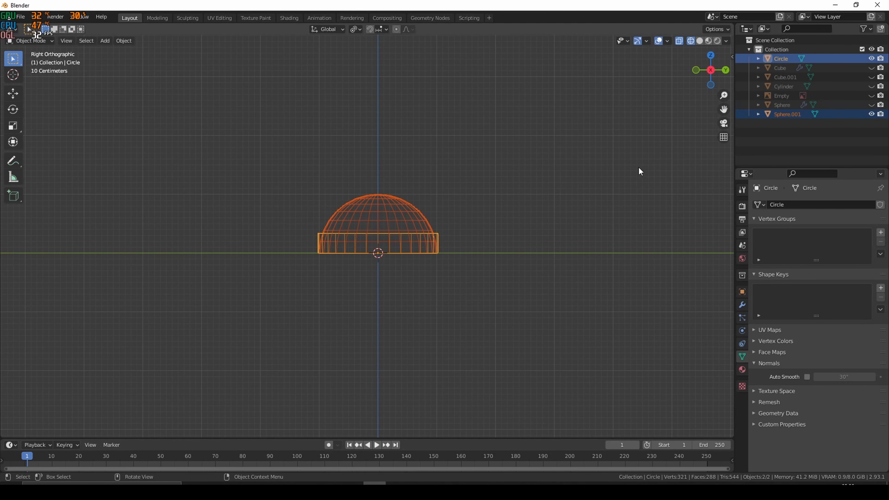
pyautogui.click(631, 169)
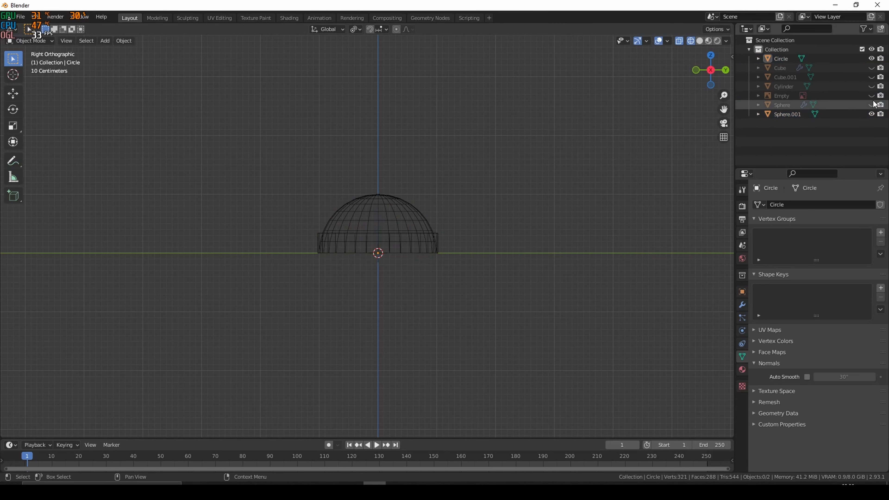
# Step: Unhide the reference image and all hidden droid parts, turn off X-ray and display the model in solid shading
pyautogui.moveTo(871, 96); pyautogui.dragTo(865, 69)
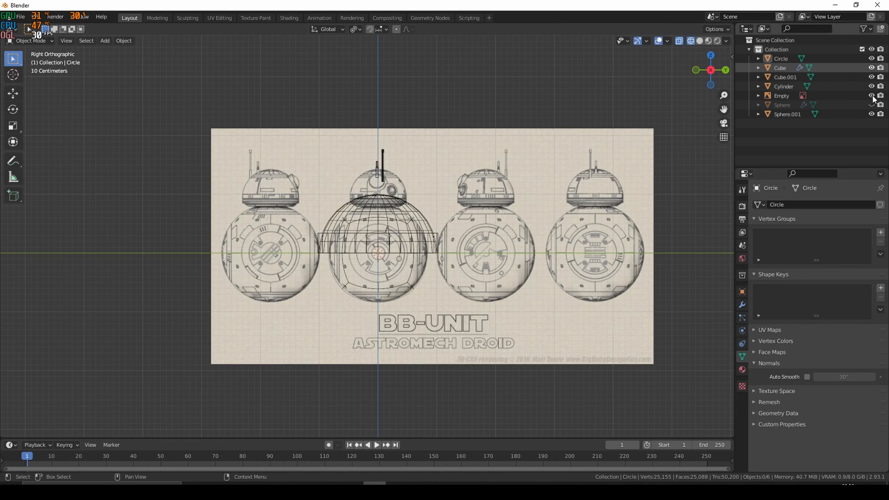
pyautogui.click(871, 105)
pyautogui.scroll(1, 541, 229)
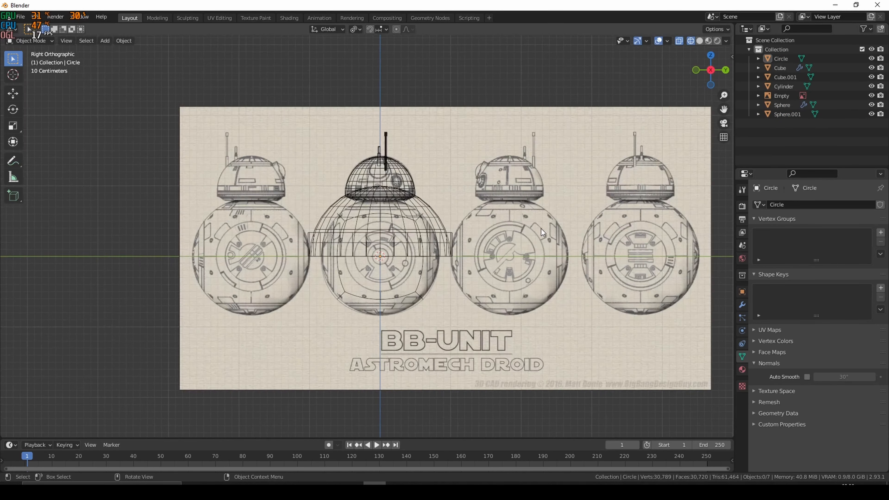
pyautogui.scroll(2, 541, 229)
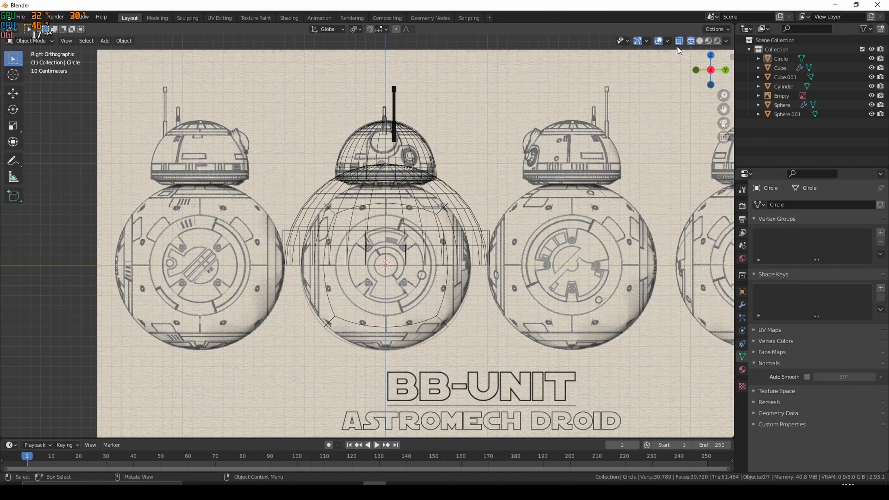
pyautogui.click(679, 40)
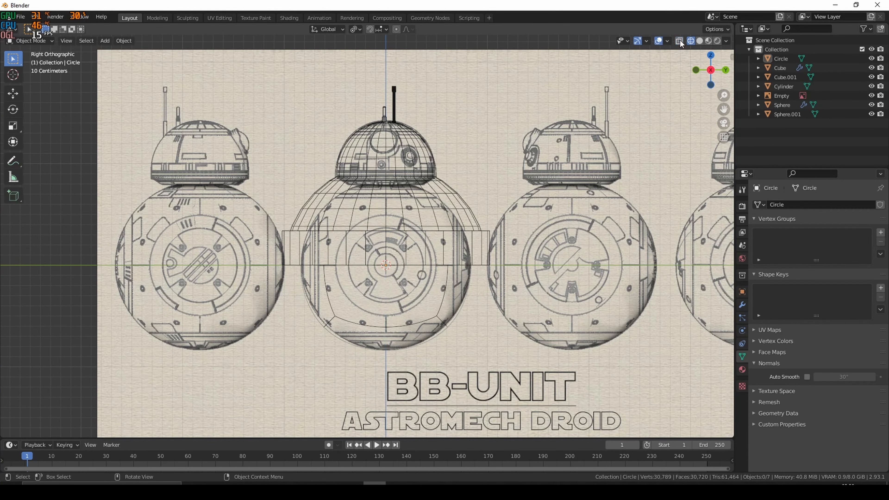
pyautogui.click(698, 40)
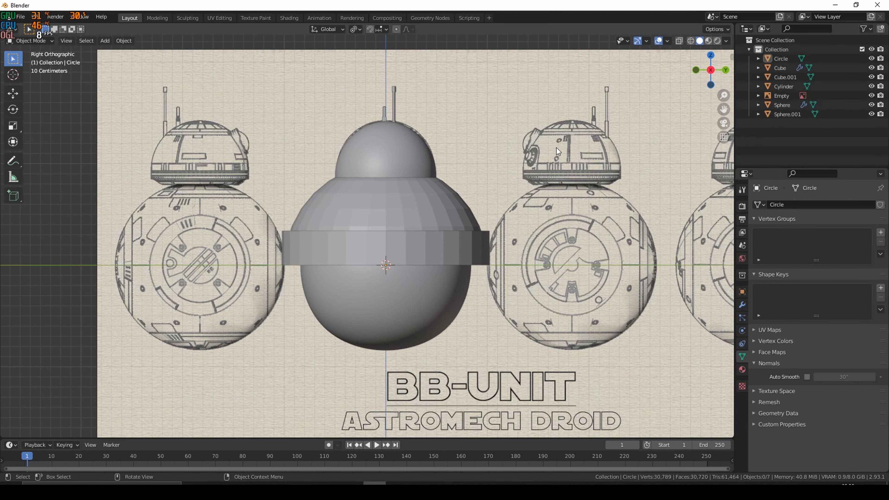
# Step: Duplicate the reference image in place and hide the original image
pyautogui.click(517, 118)
pyautogui.scroll(-2, 588, 134)
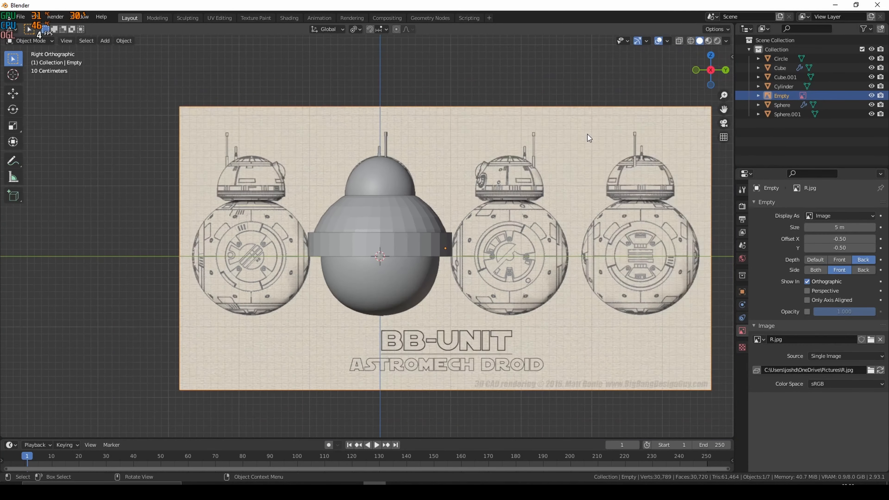
pyautogui.scroll(-1, 587, 138)
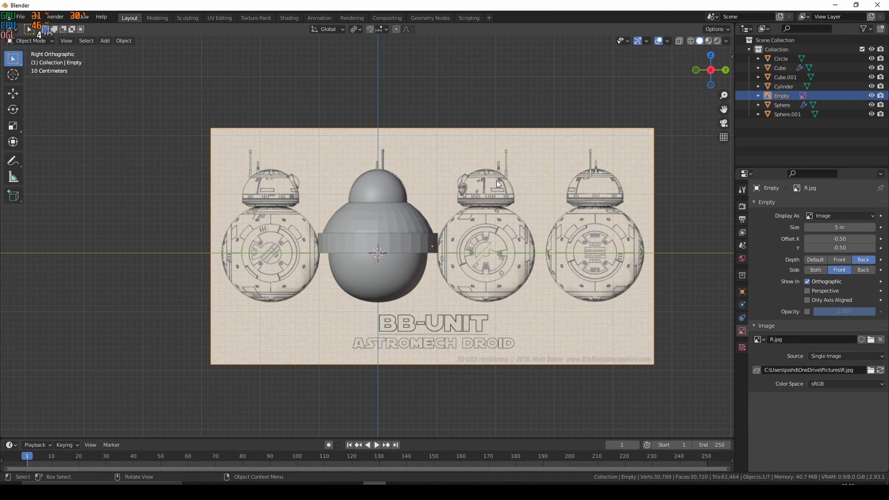
pyautogui.hotkey('shift', 'd')
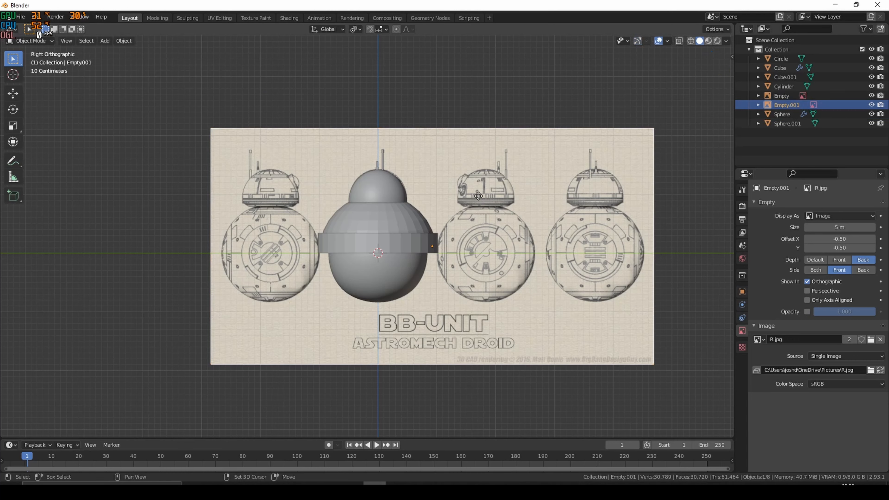
pyautogui.rightClick(479, 196)
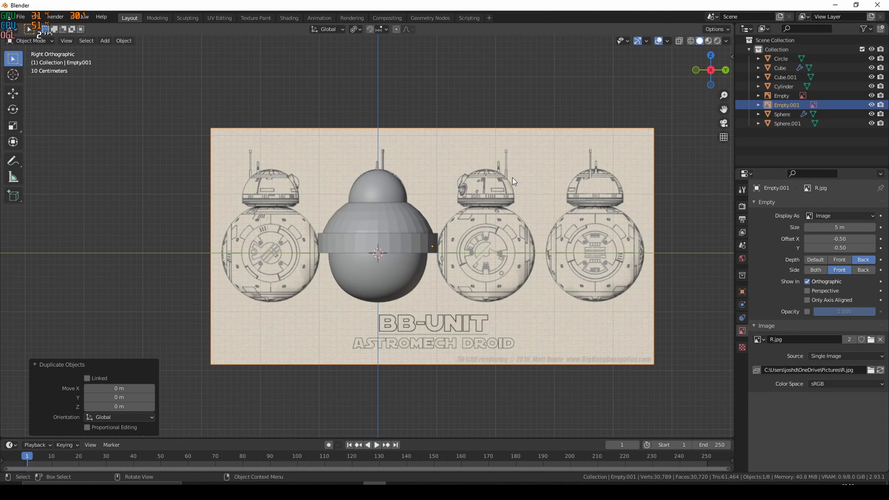
pyautogui.click(871, 96)
# Step: Move the duplicate reference image about -1.84 m along Y so its third droid drawing lies behind the model
pyautogui.press('g')
pyautogui.press('y')
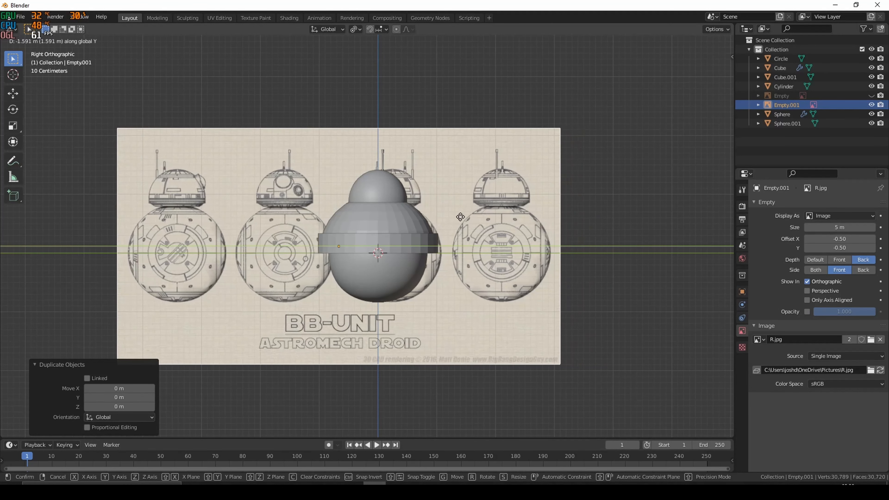
pyautogui.click(446, 227)
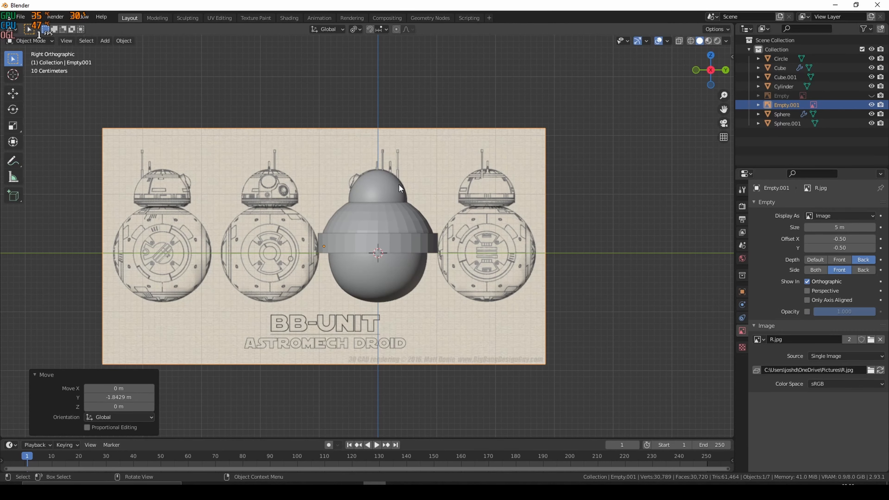
pyautogui.moveTo(380, 186); pyautogui.dragTo(436, 185, button='middle')
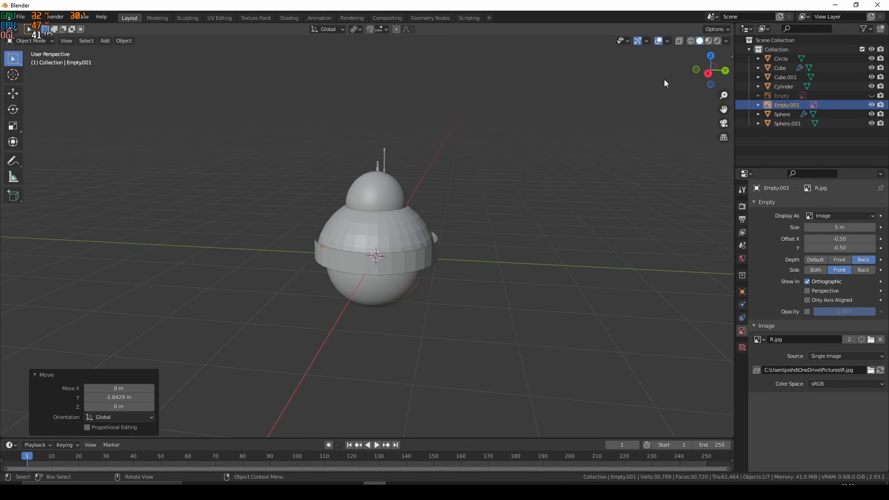
pyautogui.click(708, 74)
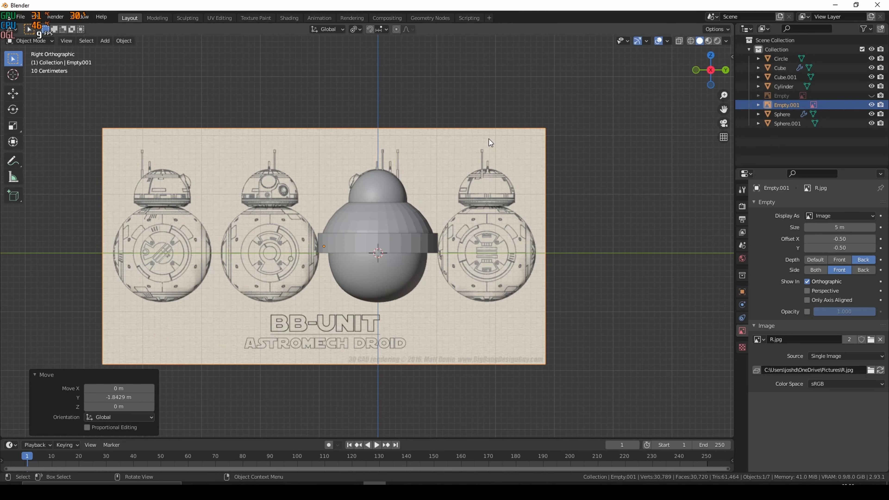
# Step: Rotate the duplicate reference image 90° about the global Z axis and view it from the back
pyautogui.press('r')
pyautogui.press('z')
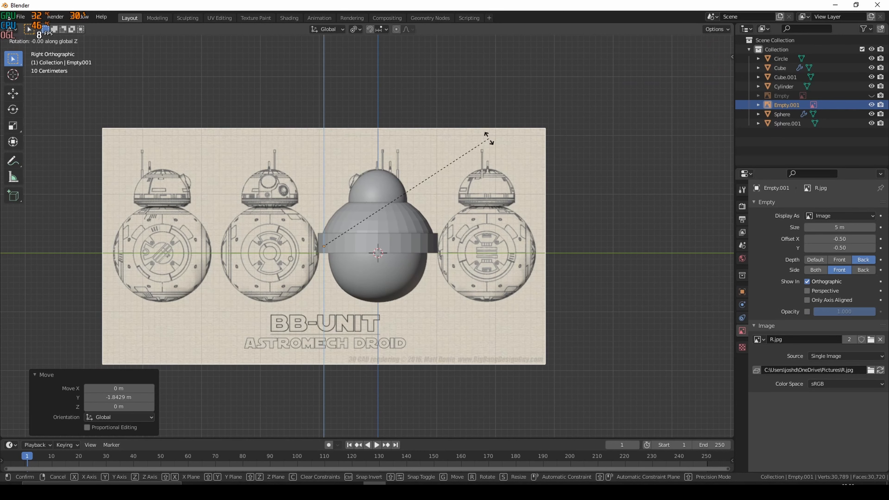
pyautogui.write('90')
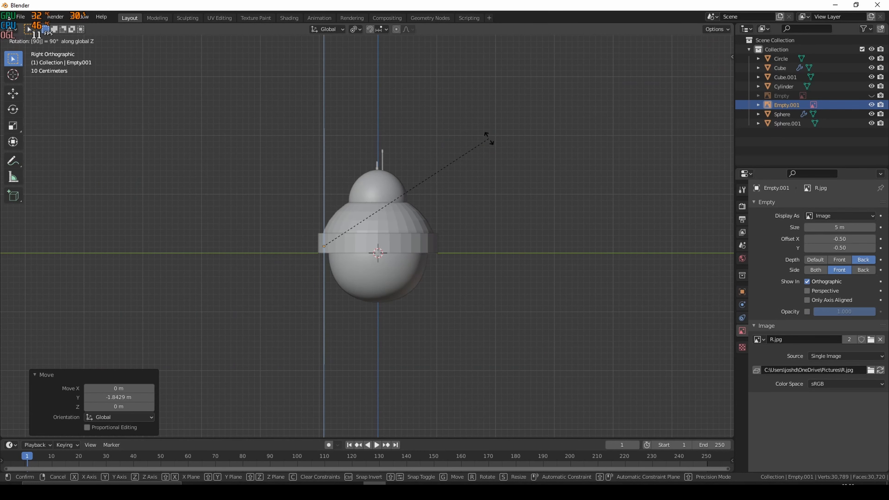
pyautogui.press('Return')
pyautogui.moveTo(331, 182); pyautogui.dragTo(438, 210, button='middle')
pyautogui.click(712, 81)
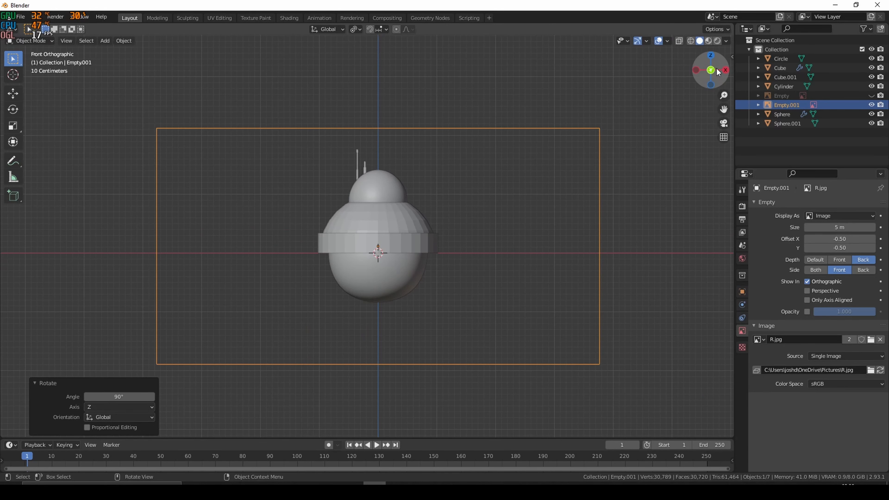
pyautogui.click(725, 70)
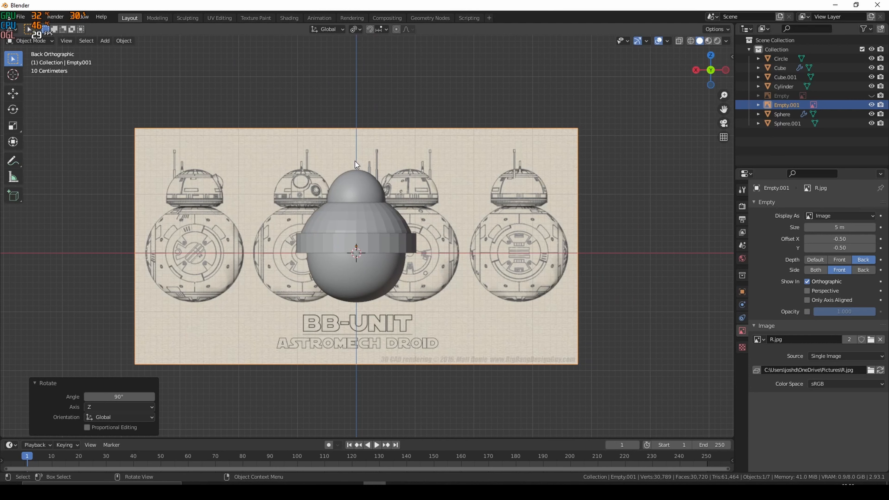
# Step: Move the duplicate reference image about 0.91 m along global X so its third droid drawing lies behind the model
pyautogui.click(419, 197)
pyautogui.press('g')
pyautogui.press('y')
pyautogui.press('x')
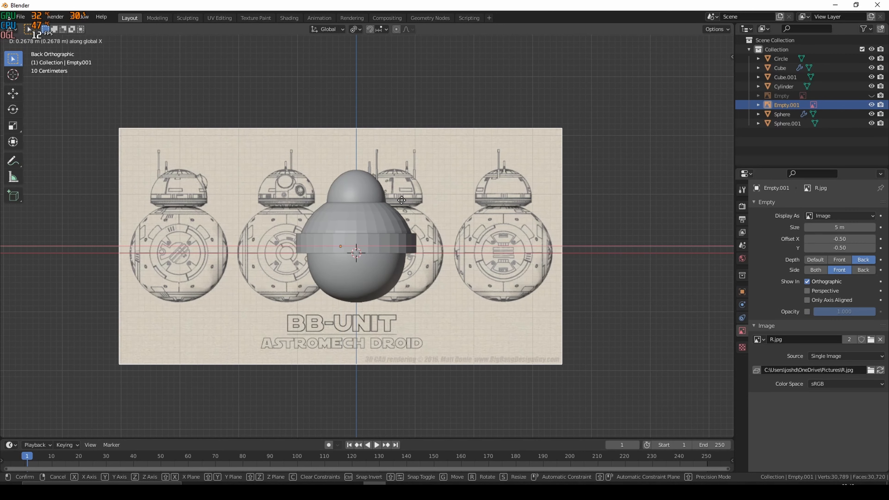
pyautogui.click(364, 215)
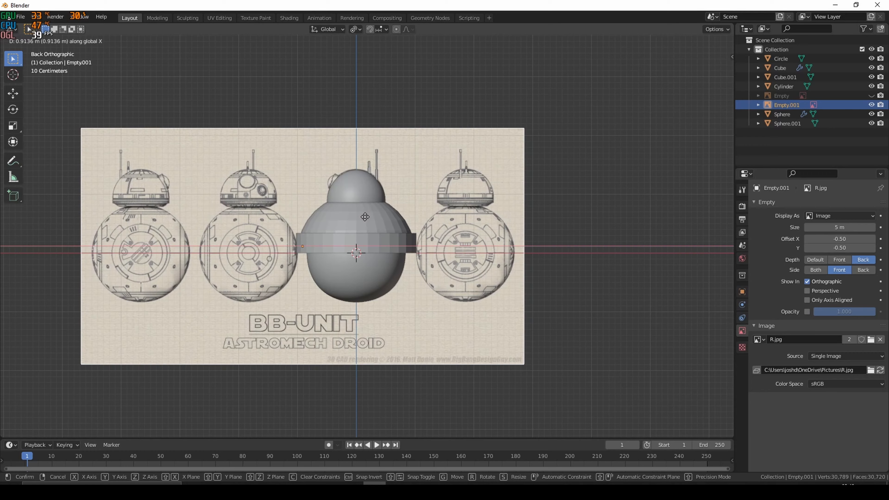
pyautogui.scroll(3, 479, 202)
pyautogui.scroll(-2, 487, 217)
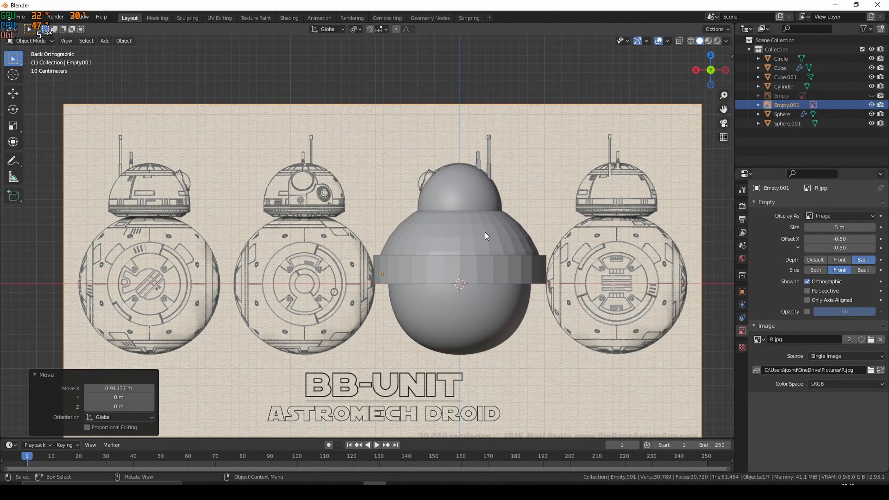
# Step: Move the large dome and its base band together about 0.90 m up along Z, and display the model in wireframe
pyautogui.click(508, 225)
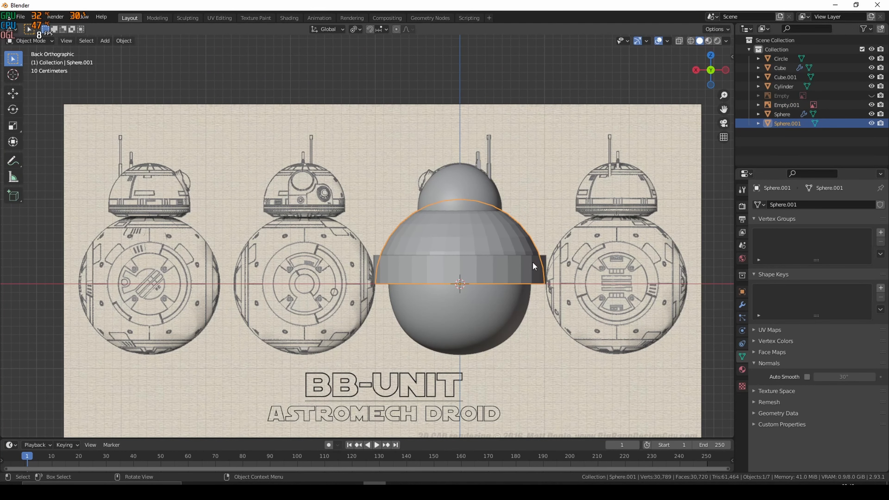
pyautogui.keyDown('shift'); pyautogui.click(527, 268); pyautogui.keyUp('shift')
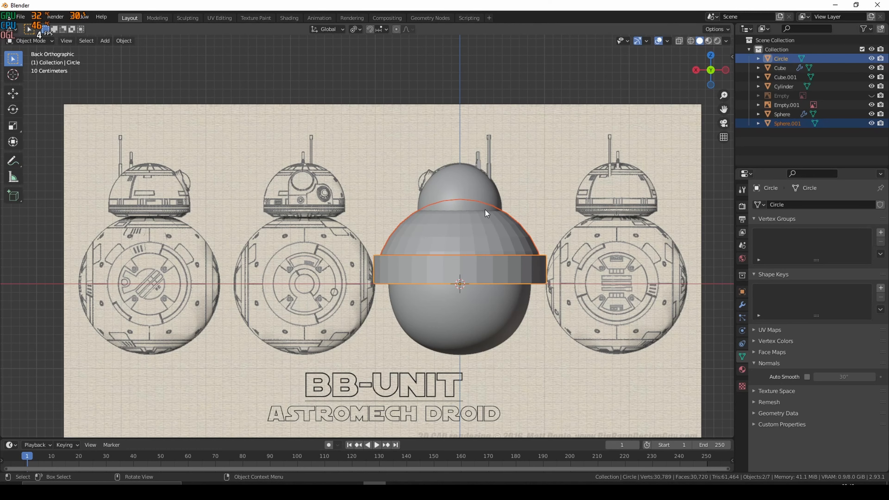
pyautogui.press('g')
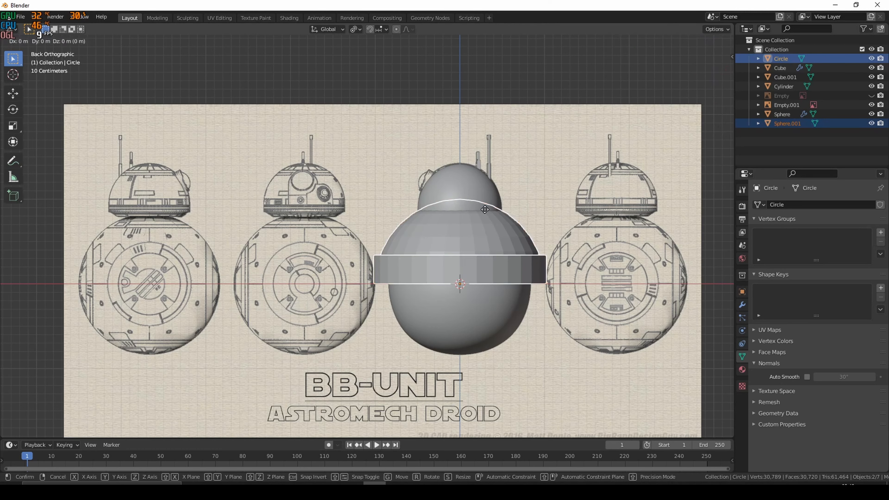
pyautogui.press('z')
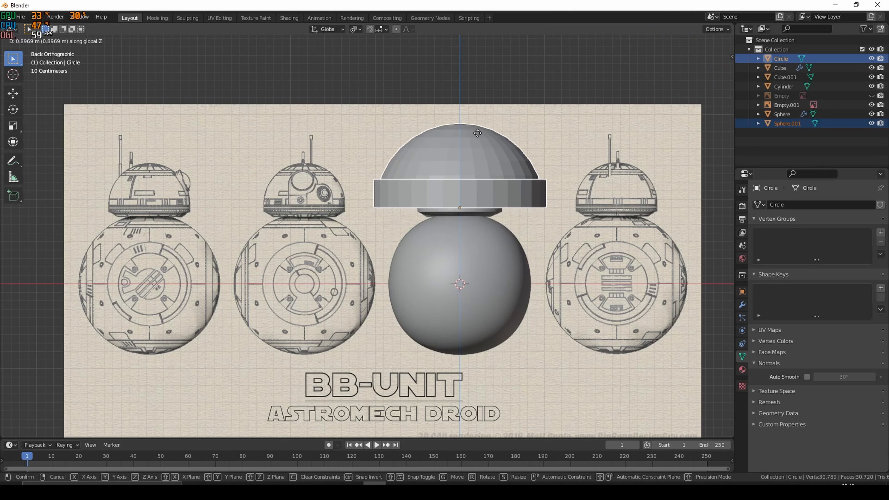
pyautogui.click(475, 125)
pyautogui.click(680, 40)
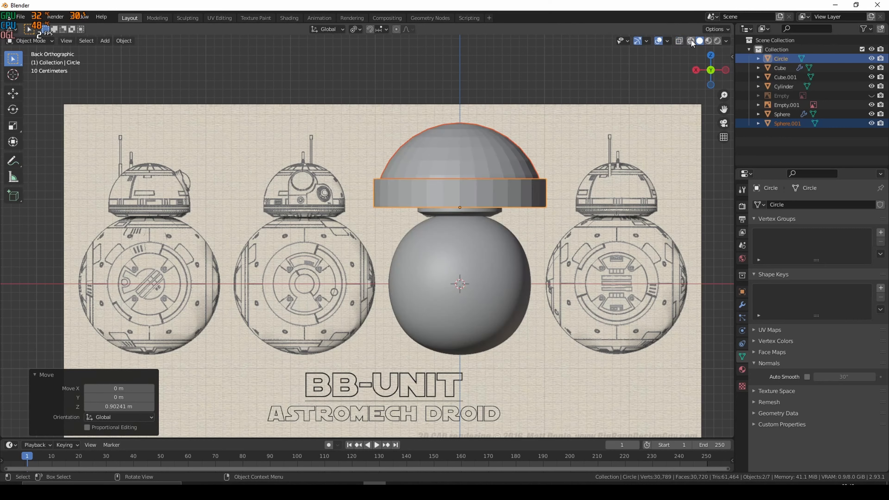
pyautogui.click(690, 40)
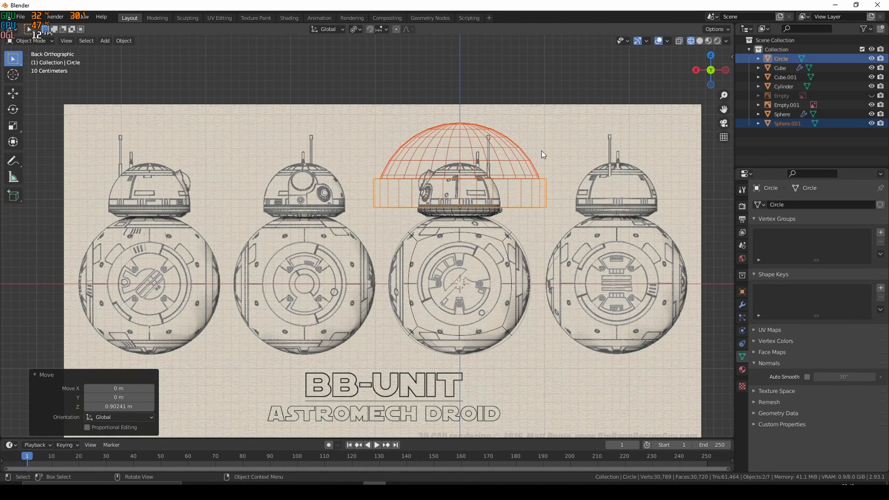
# Step: Rotate the dome and band about -61.8° in the back view and move them about 0.38 m along X and 0.31 m along Z
pyautogui.press('r')
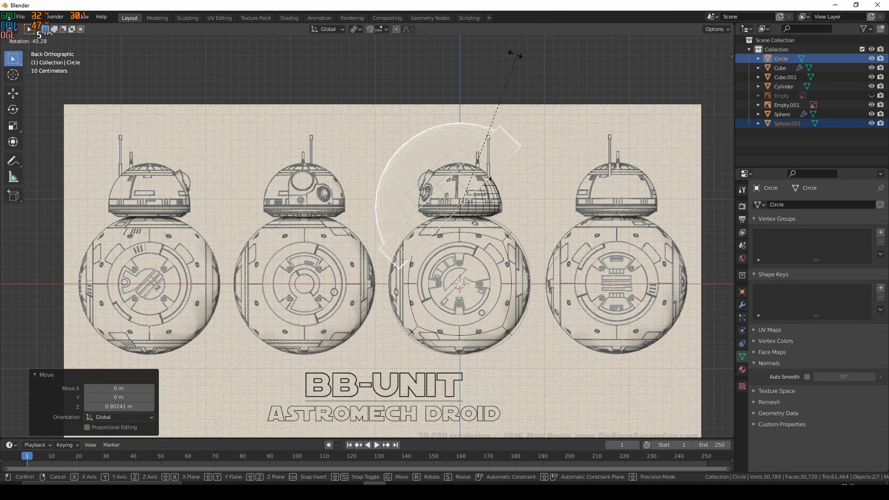
pyautogui.click(472, 48)
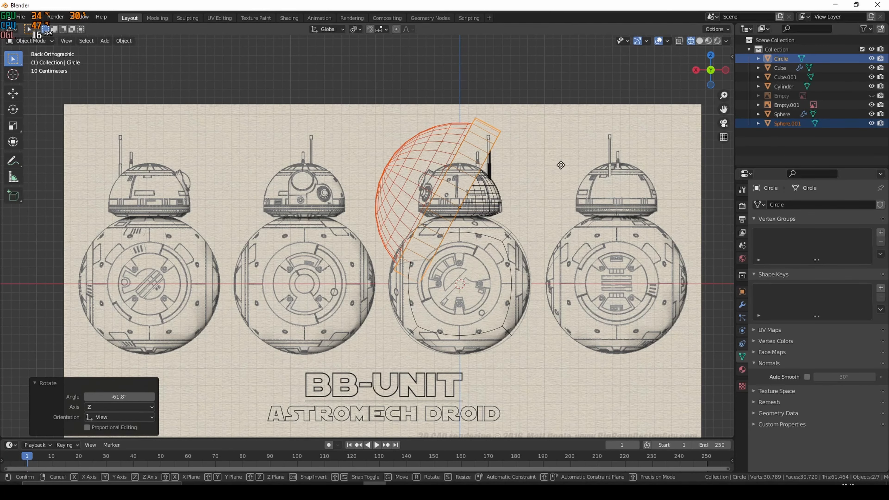
pyautogui.press('g')
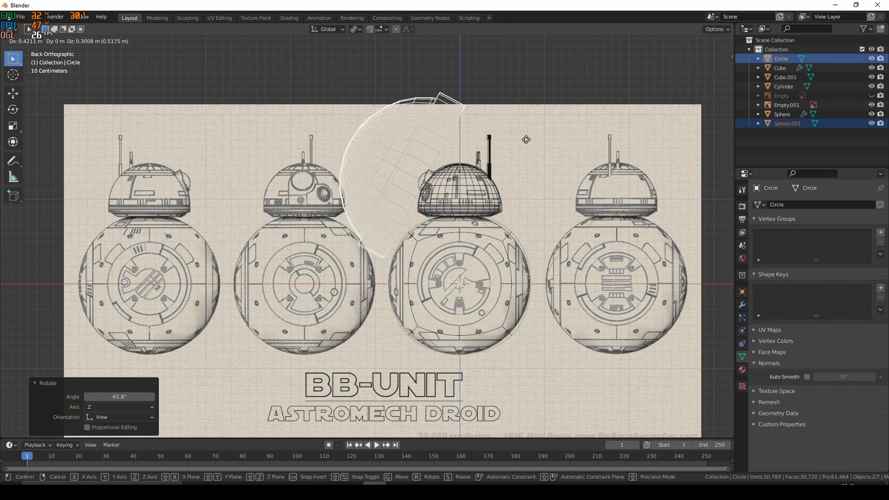
pyautogui.click(528, 139)
# Step: Scale the dome and band uniformly to about 0.136 to match the eye drawn on the droid's head
pyautogui.scroll(-2, 516, 174)
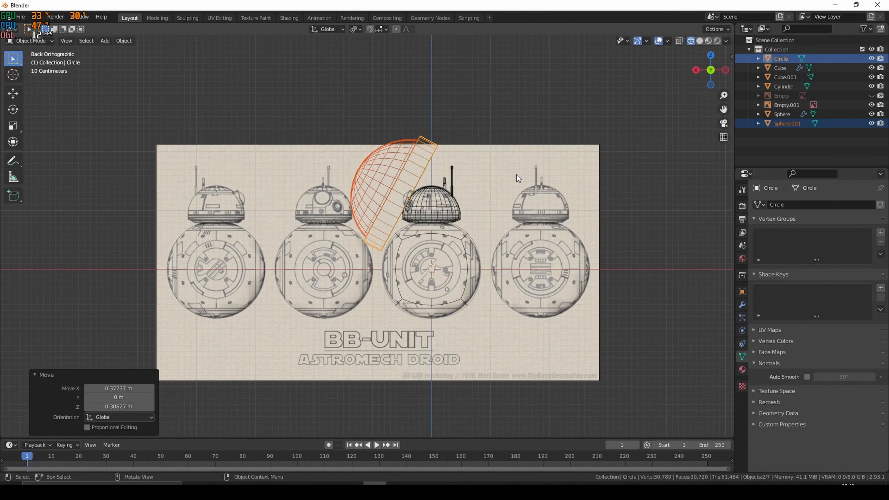
pyautogui.scroll(4, 517, 161)
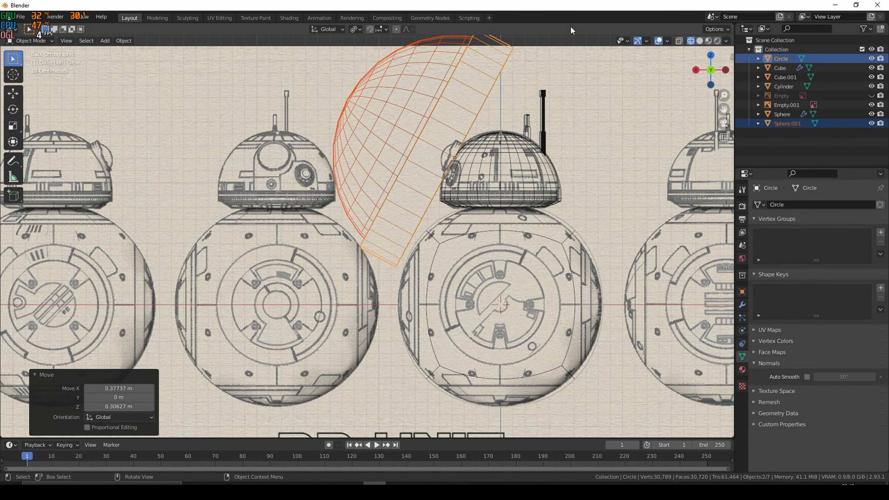
pyautogui.press('s')
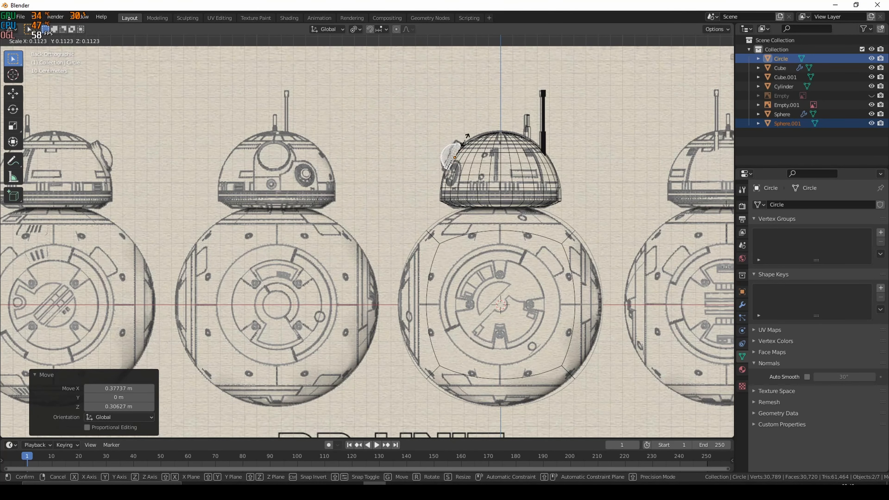
pyautogui.click(469, 137)
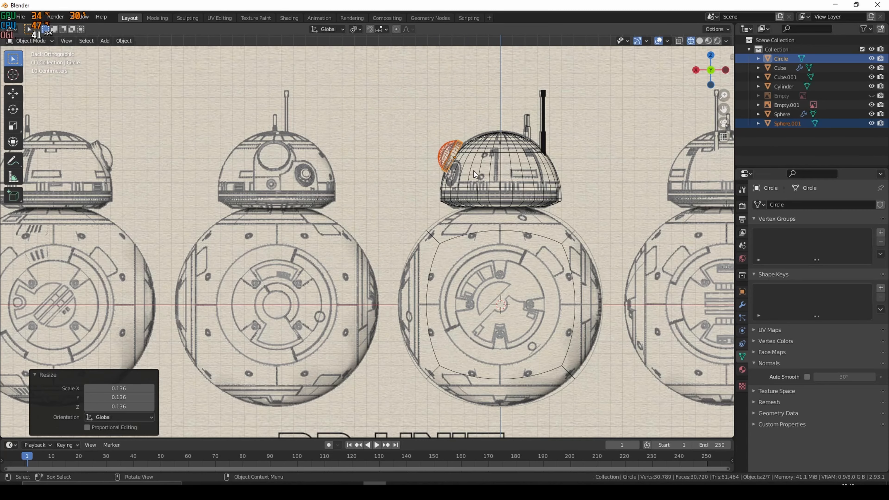
# Step: Rotate the scaled eye dome and band about 4.7° in the back view and move them about -0.016 m along local Z
pyautogui.scroll(5, 473, 171)
pyautogui.keyDown('shift'); pyautogui.moveTo(531, 107); pyautogui.dragTo(474, 168, button='middle'); pyautogui.keyUp('shift')
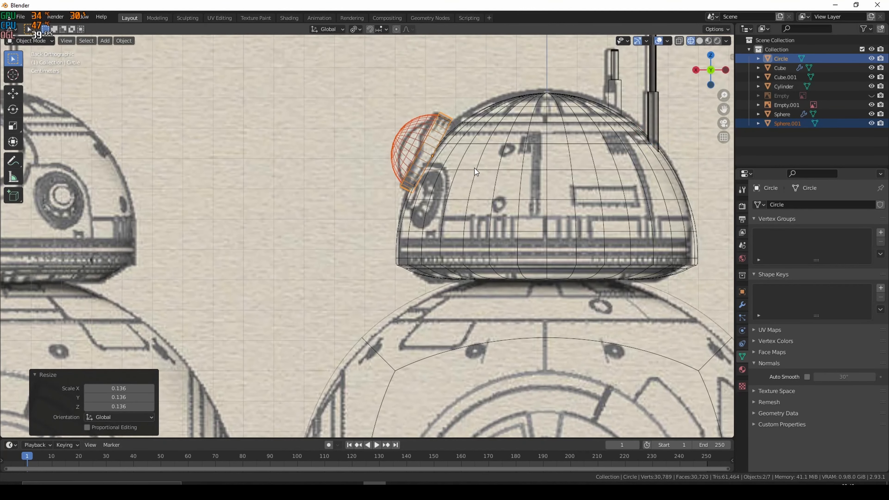
pyautogui.scroll(2, 474, 168)
pyautogui.keyDown('shift'); pyautogui.moveTo(522, 123); pyautogui.dragTo(481, 157, button='middle'); pyautogui.keyUp('shift')
pyautogui.scroll(1, 485, 157)
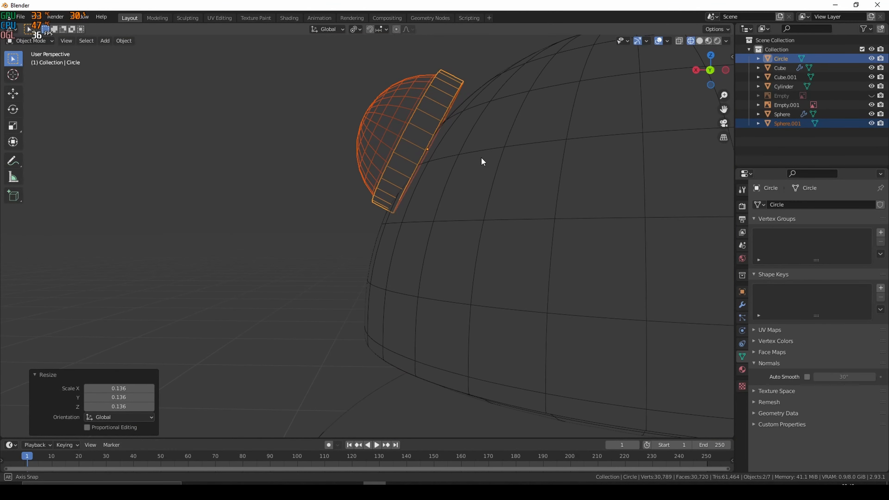
pyautogui.click(708, 69)
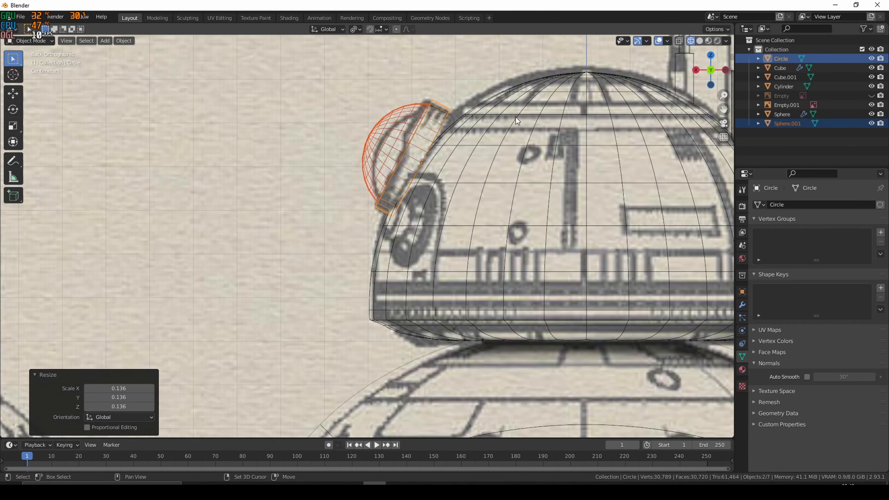
pyautogui.keyDown('shift'); pyautogui.moveTo(503, 130); pyautogui.dragTo(500, 134, button='middle'); pyautogui.keyUp('shift')
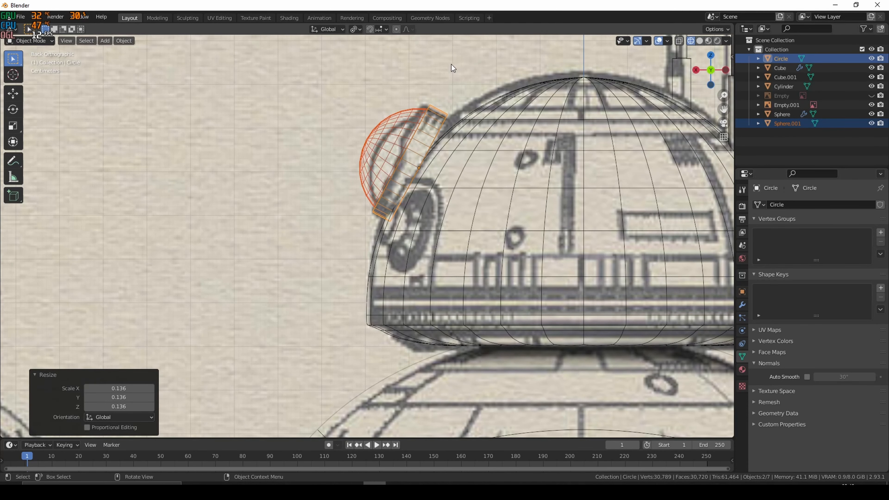
pyautogui.press('r')
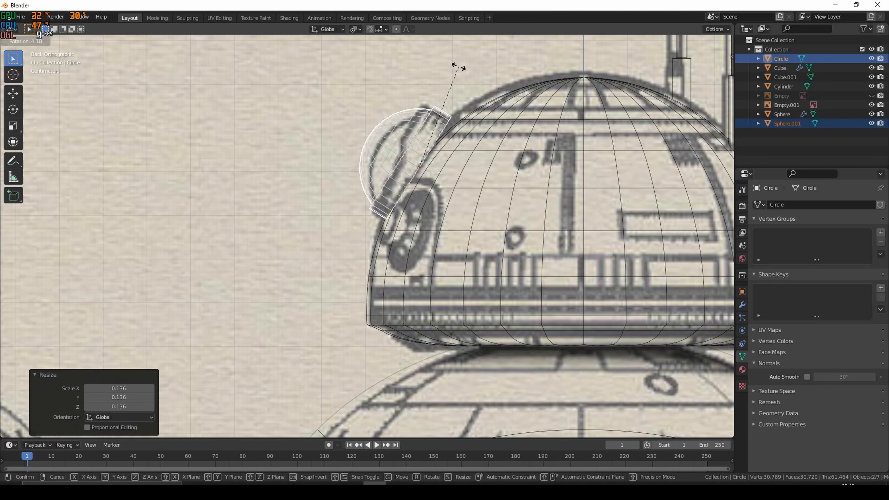
pyautogui.click(460, 70)
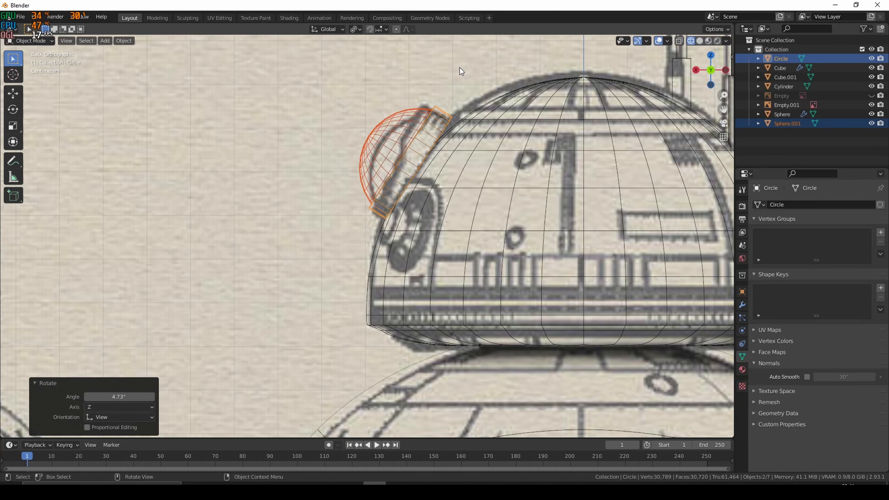
pyautogui.press('g')
pyautogui.press('z')
pyautogui.press('z')
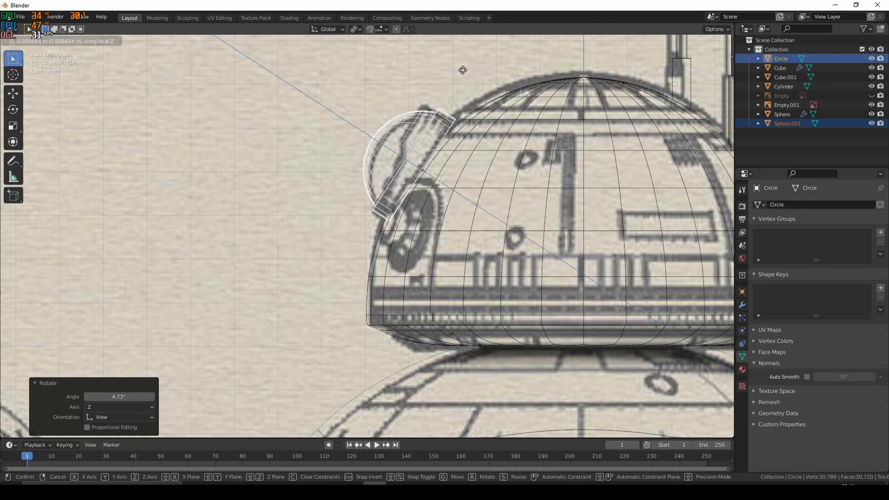
pyautogui.click(464, 71)
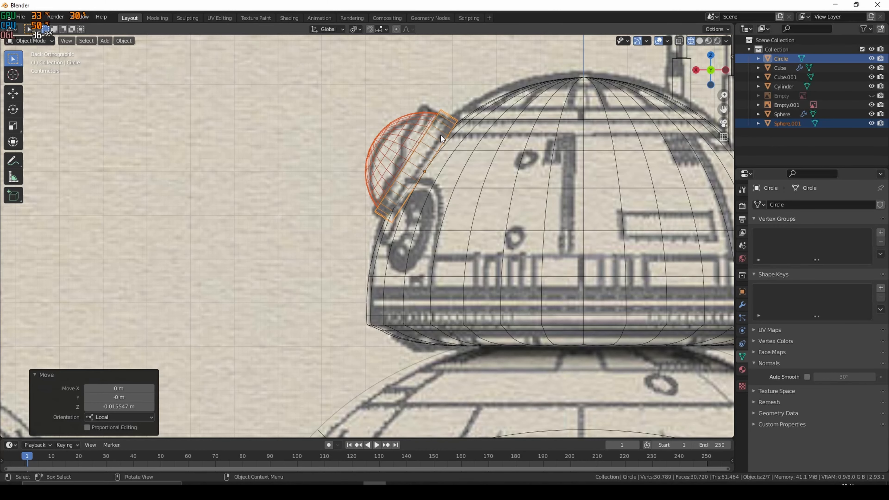
# Step: Shift the eye dome and band about -0.007 m further along local Z, into the droid's head
pyautogui.scroll(3, 443, 135)
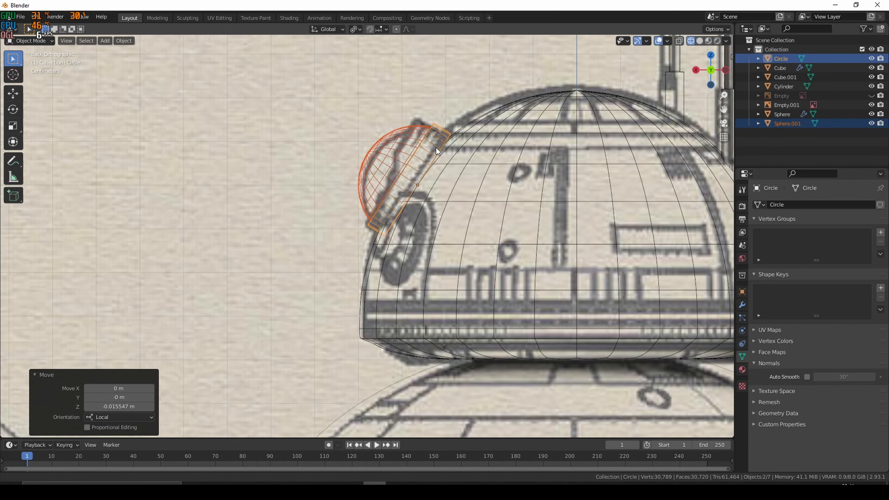
pyautogui.scroll(2, 473, 131)
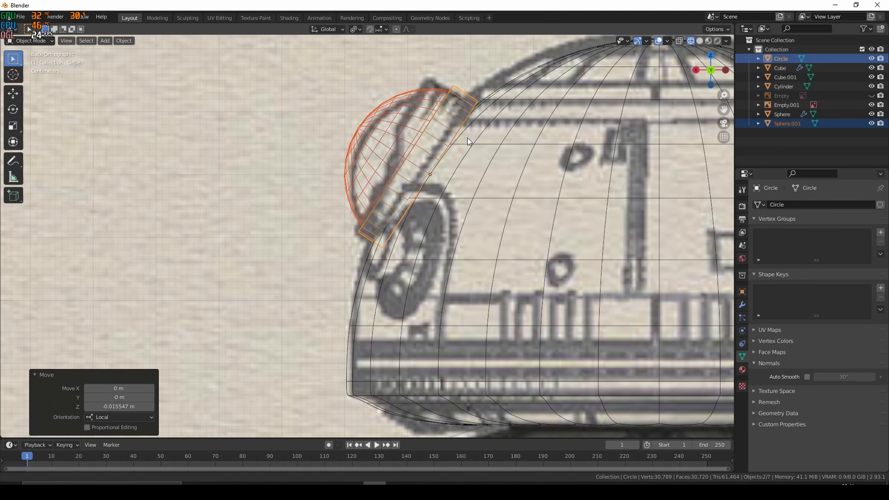
pyautogui.press('g')
pyautogui.press('z')
pyautogui.press('z')
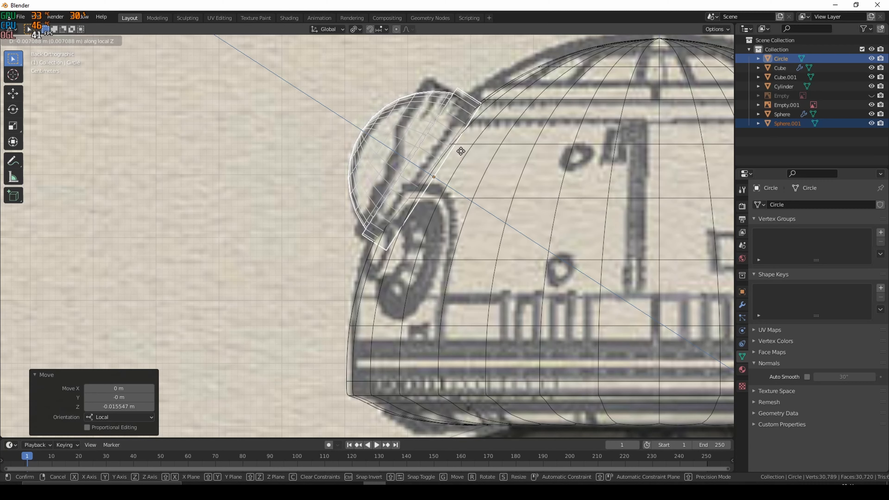
pyautogui.click(461, 151)
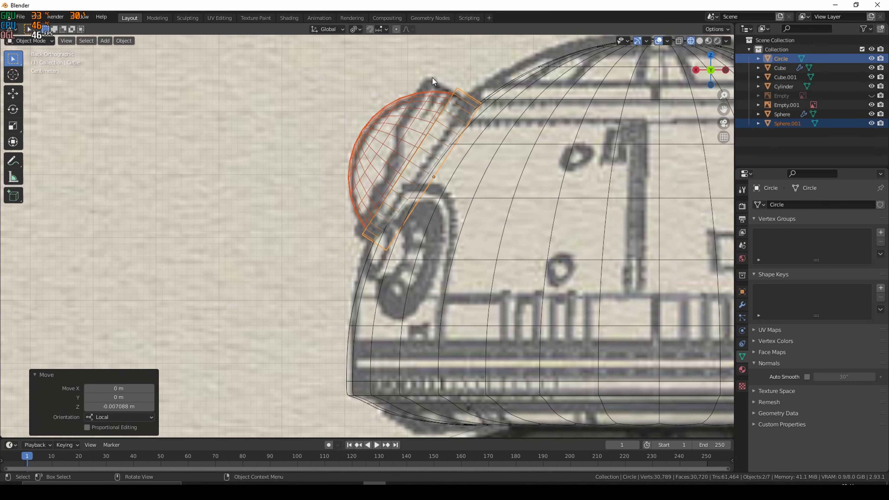
# Step: Select only the eye's base band and enter Edit Mode with all vertices deselected and X-ray on
pyautogui.click(460, 91)
pyautogui.click(460, 90)
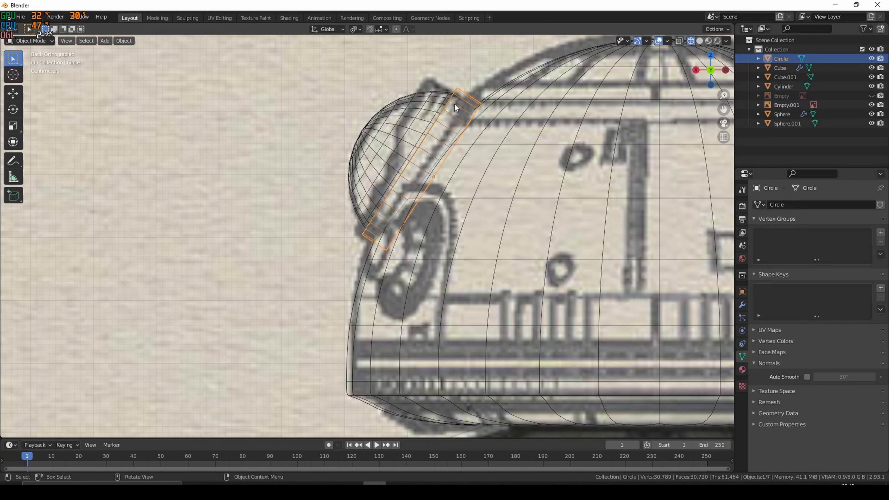
pyautogui.press('Tab')
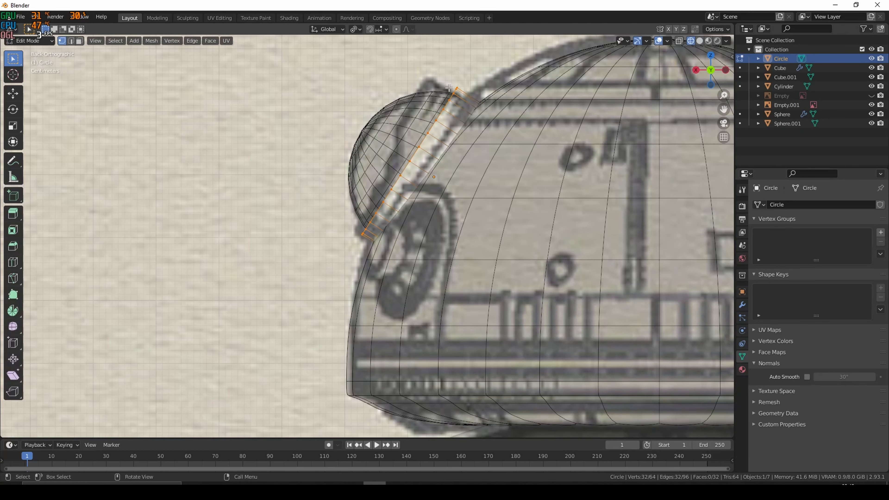
pyautogui.hotkey('alt', 'a')
pyautogui.hotkey('alt', 'z')
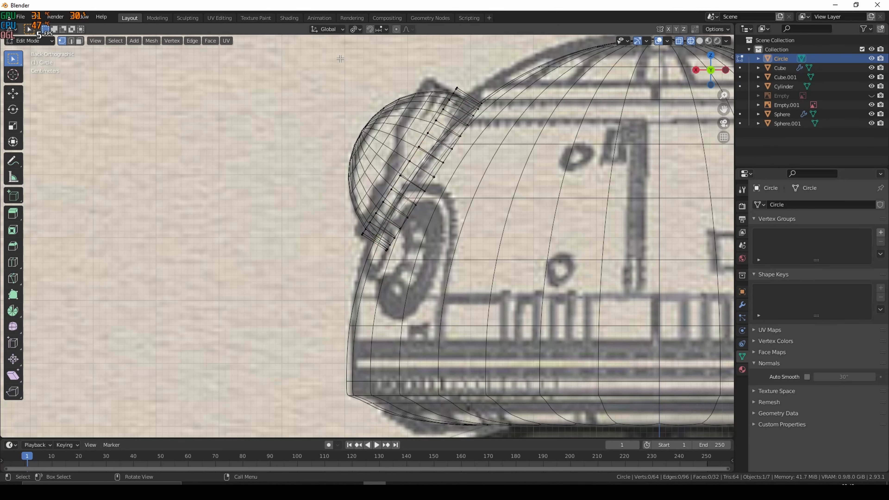
# Step: Move the upper vertices of the band's outer edge about 0.042 m along local Z to match the reference drawing
pyautogui.moveTo(331, 58)
pyautogui.mouseDown()
pyautogui.moveTo(414, 93)
pyautogui.moveTo(402, 91)
pyautogui.mouseUp()
pyautogui.moveTo(313, 73); pyautogui.dragTo(459, 128)
pyautogui.press('b')
pyautogui.moveTo(392, 124); pyautogui.dragTo(440, 151)
pyautogui.press('g')
pyautogui.press('z')
pyautogui.press('z')
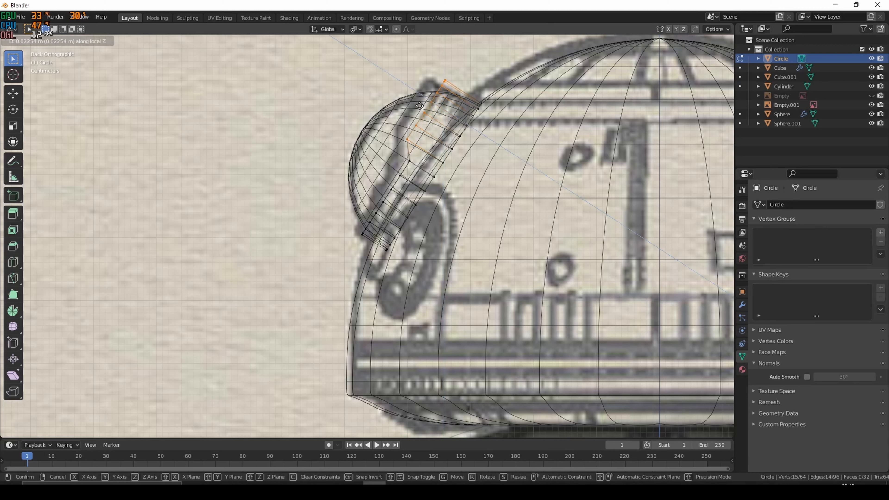
pyautogui.click(410, 101)
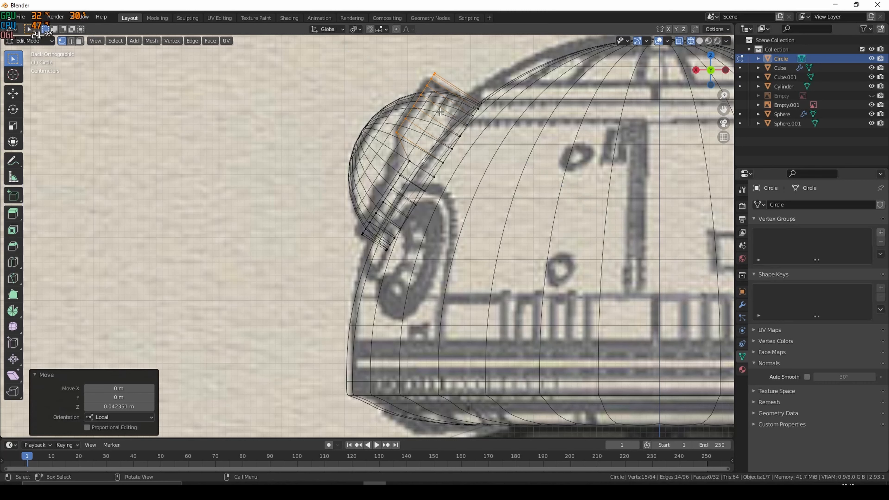
# Step: Move the lower vertices of the band's outer edge about 0.014 m along local Z, then deselect everything
pyautogui.scroll(-2, 433, 108)
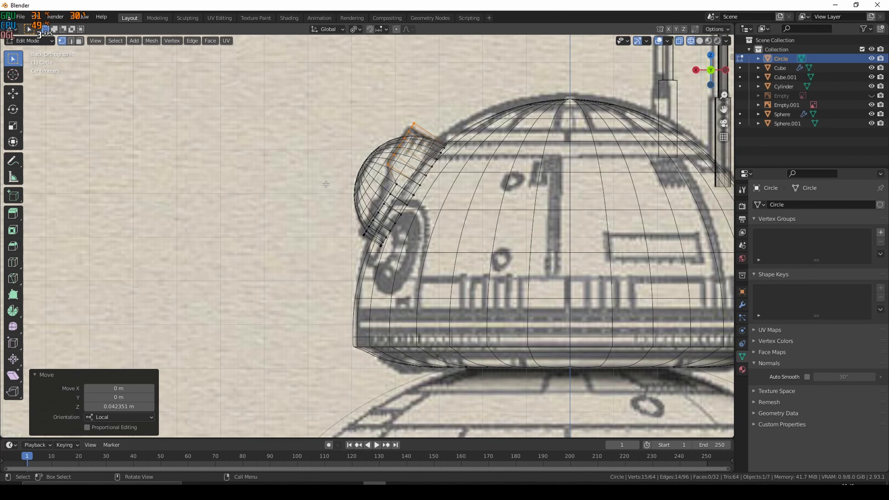
pyautogui.hotkey('alt', 'a')
pyautogui.moveTo(348, 182); pyautogui.dragTo(399, 191)
pyautogui.press('z')
pyautogui.click(381, 206)
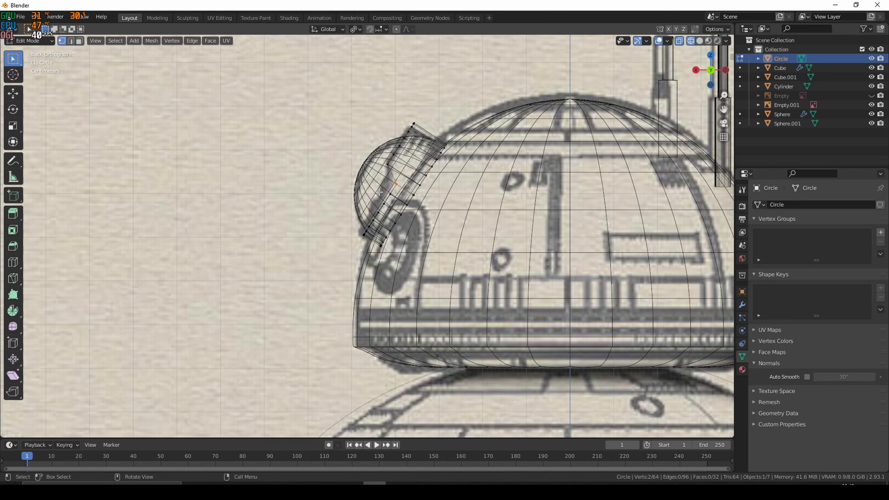
pyautogui.moveTo(357, 187); pyautogui.dragTo(370, 240)
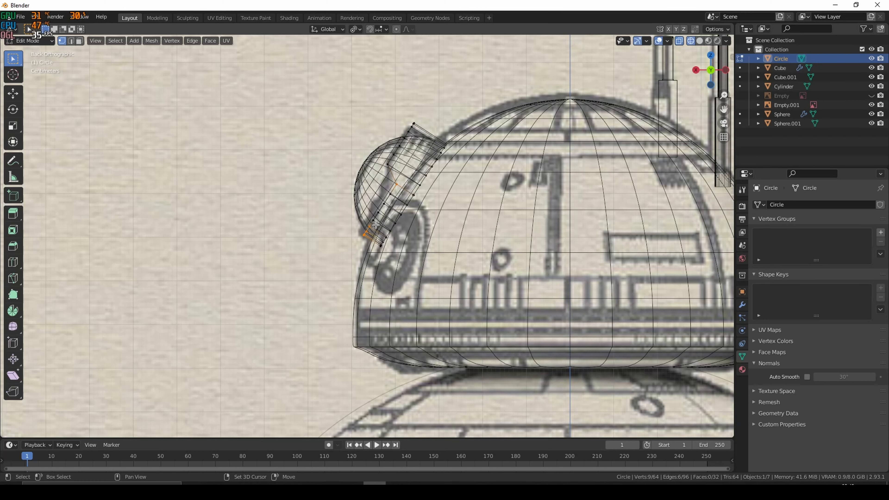
pyautogui.keyDown('shift'); pyautogui.moveTo(372, 187); pyautogui.dragTo(391, 224); pyautogui.keyUp('shift')
pyautogui.press('g')
pyautogui.press('z')
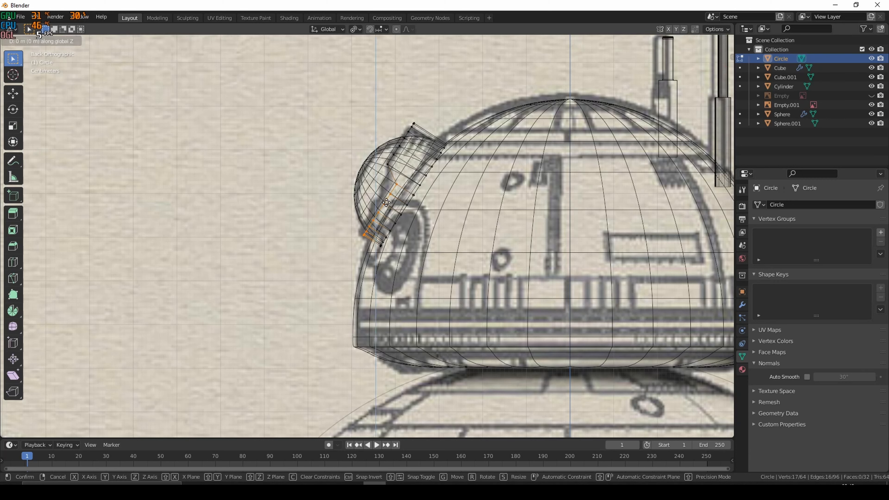
pyautogui.press('z')
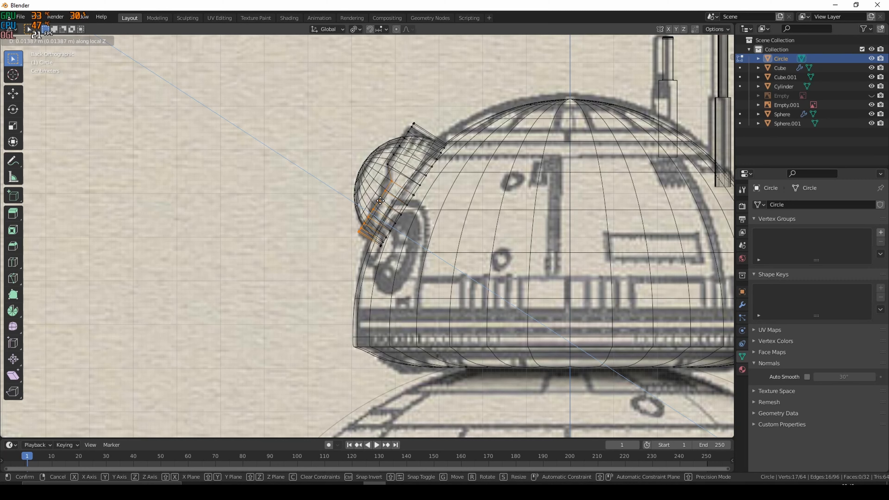
pyautogui.click(380, 201)
pyautogui.click(285, 147)
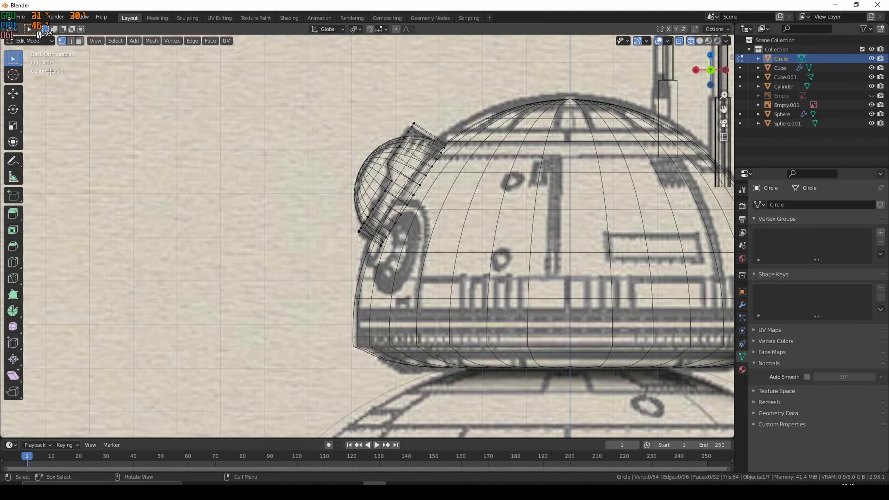
# Step: Switch the band's mesh to edge selection and turn off X-ray
pyautogui.click(71, 41)
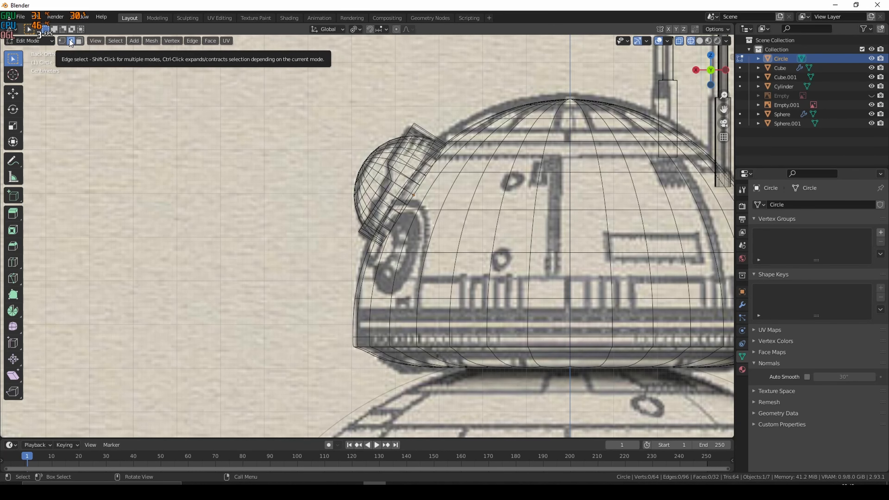
pyautogui.moveTo(201, 191); pyautogui.dragTo(441, 224, button='middle')
pyautogui.scroll(3, 441, 224)
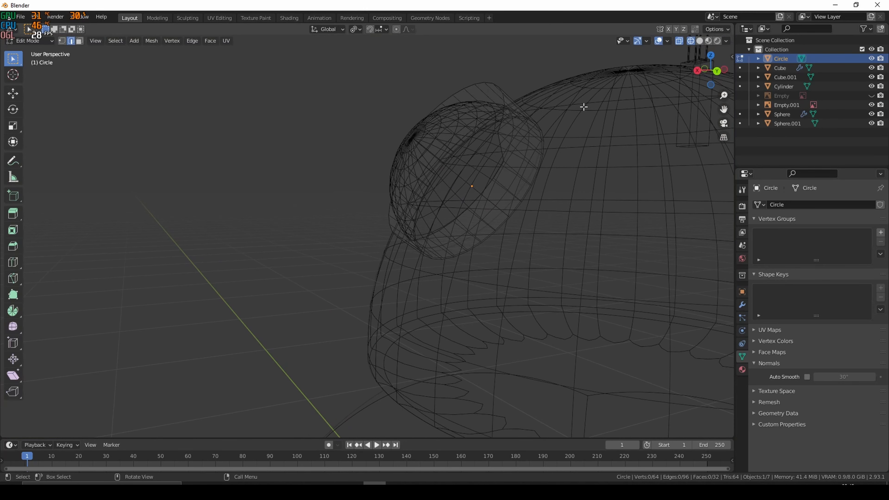
pyautogui.click(679, 40)
# Step: Extrude eight alternate edges along the lower part of the band's outer rim about 0.013 m along local Z
pyautogui.moveTo(561, 165); pyautogui.dragTo(484, 233, button='middle')
pyautogui.scroll(1, 490, 222)
pyautogui.scroll(1, 498, 201)
pyautogui.click(460, 178)
pyautogui.moveTo(498, 182); pyautogui.dragTo(421, 165, button='middle')
pyautogui.keyDown('shift'); pyautogui.click(347, 169); pyautogui.keyUp('shift')
pyautogui.moveTo(444, 210); pyautogui.dragTo(369, 183, button='middle')
pyautogui.keyDown('shift'); pyautogui.click(362, 181); pyautogui.keyUp('shift')
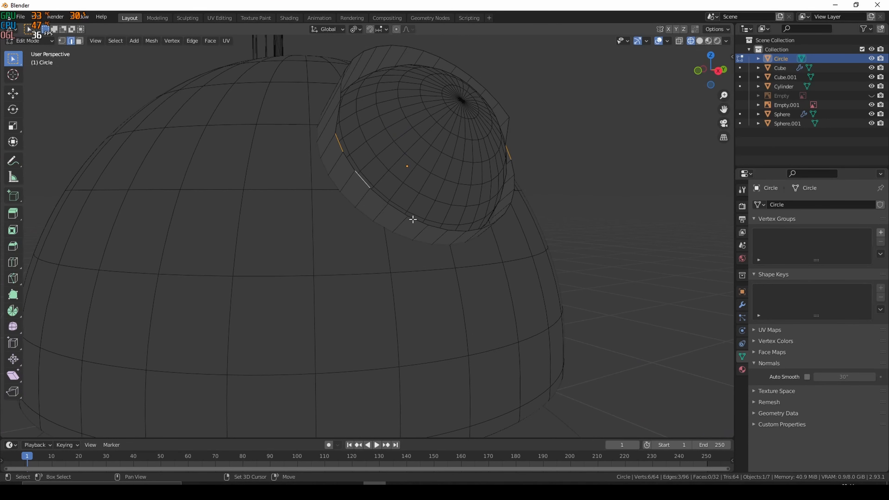
pyautogui.keyDown('shift'); pyautogui.click(398, 210); pyautogui.keyUp('shift')
pyautogui.keyDown('shift'); pyautogui.click(439, 229); pyautogui.keyUp('shift')
pyautogui.moveTo(488, 232); pyautogui.dragTo(452, 232, button='middle')
pyautogui.keyDown('shift'); pyautogui.click(464, 228); pyautogui.keyUp('shift')
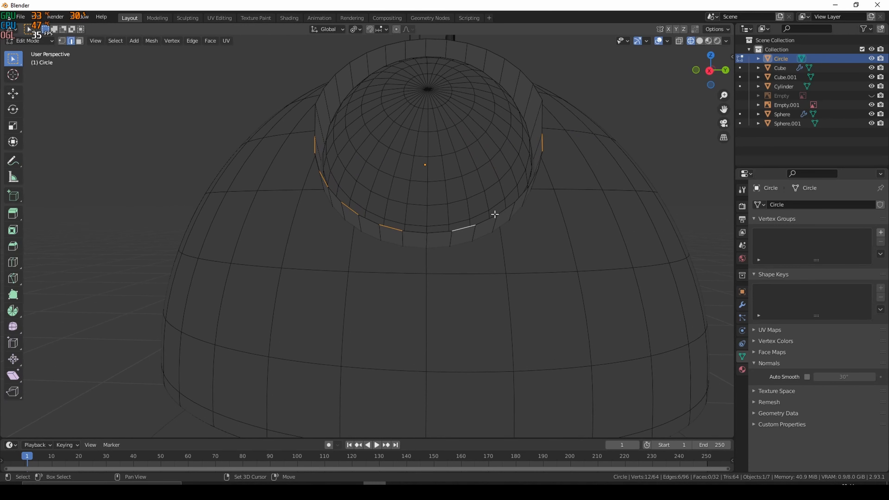
pyautogui.keyDown('shift'); pyautogui.click(503, 212); pyautogui.keyUp('shift')
pyautogui.moveTo(520, 203); pyautogui.dragTo(499, 182, button='middle')
pyautogui.keyDown('shift'); pyautogui.click(508, 176); pyautogui.keyUp('shift')
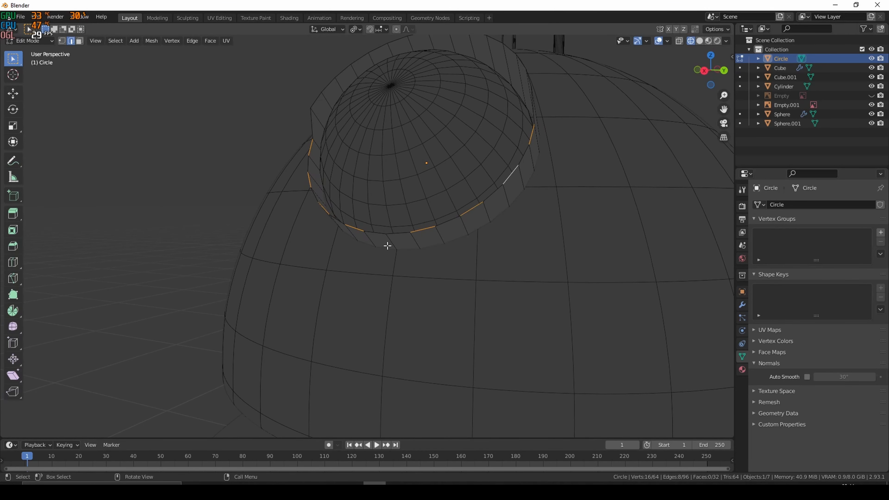
pyautogui.moveTo(418, 238); pyautogui.dragTo(349, 250, button='middle')
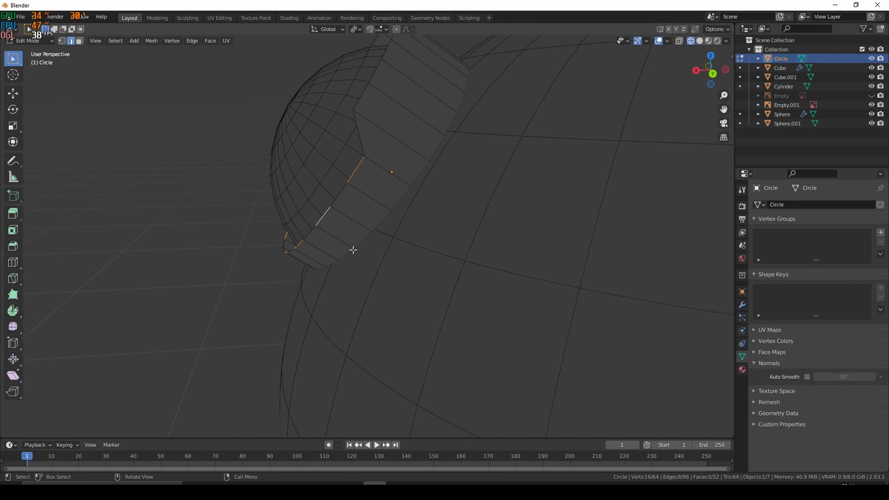
pyautogui.press('e')
pyautogui.press('z')
pyautogui.press('z')
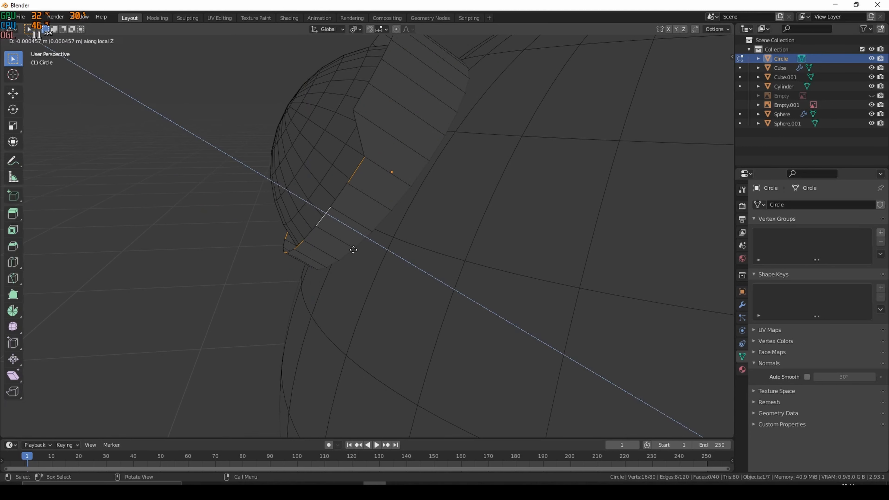
pyautogui.click(341, 246)
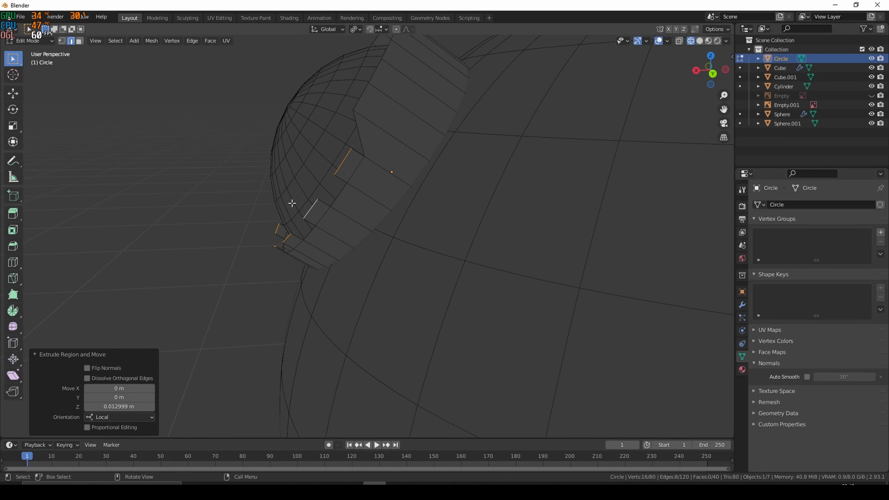
# Step: Return to Object Mode, show the model in Material Preview shading and deselect the band
pyautogui.press('Tab')
pyautogui.moveTo(242, 212); pyautogui.dragTo(257, 214, button='middle')
pyautogui.scroll(2, 256, 214)
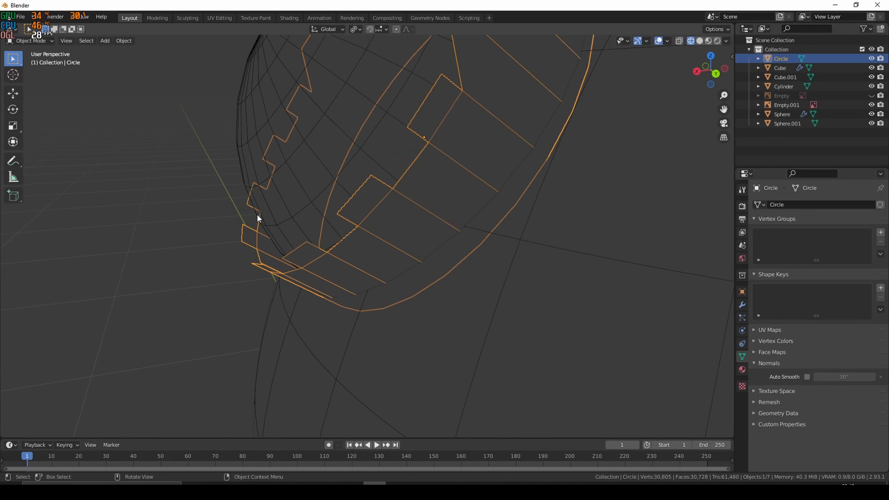
pyautogui.scroll(-5, 257, 213)
pyautogui.click(659, 41)
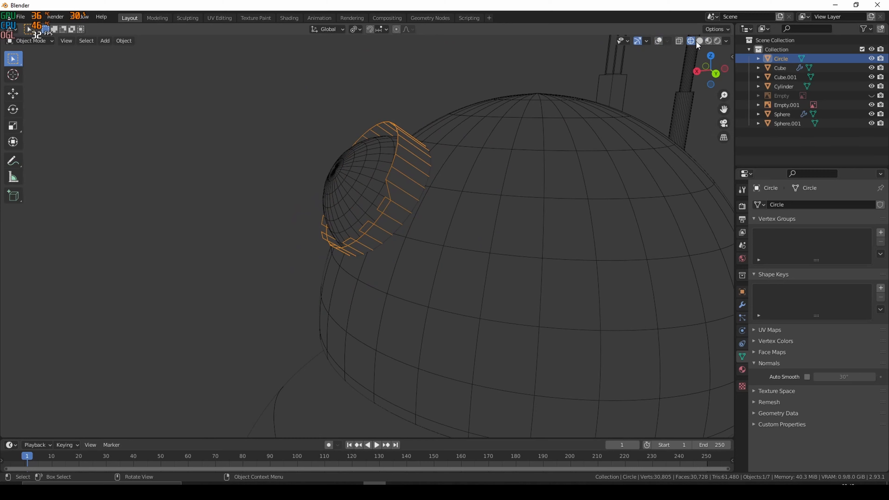
pyautogui.click(659, 40)
pyautogui.scroll(-2, 583, 116)
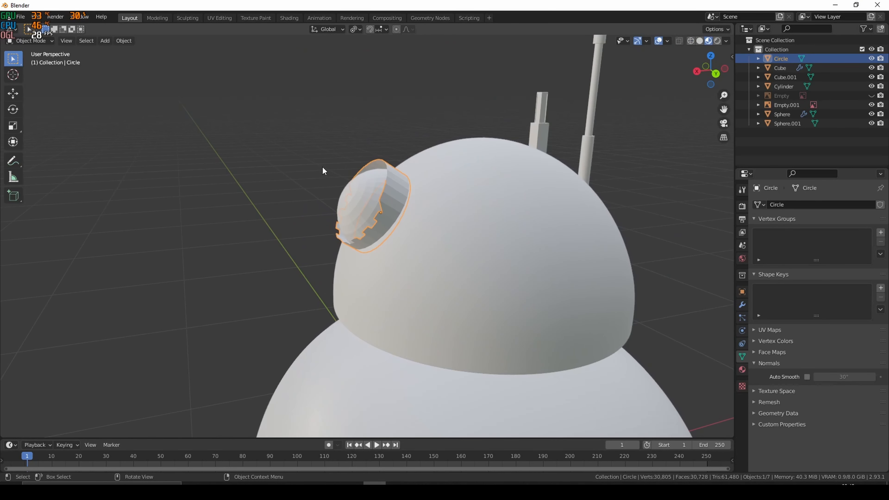
pyautogui.press('Tab')
pyautogui.press('Tab')
pyautogui.click(295, 191)
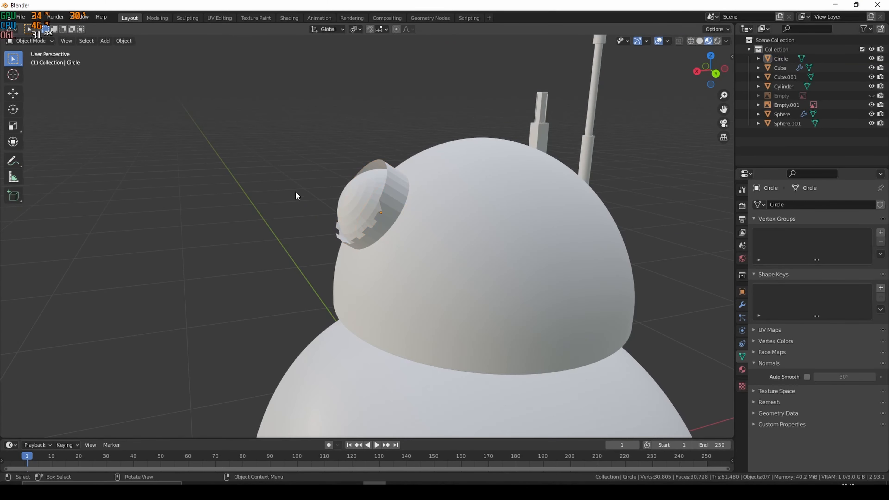
# Step: Apply Shade Smooth to the eye dome and its band, then deselect all objects
pyautogui.scroll(-2, 309, 213)
pyautogui.moveTo(309, 211); pyautogui.dragTo(351, 234, button='middle')
pyautogui.scroll(2, 350, 233)
pyautogui.click(378, 190)
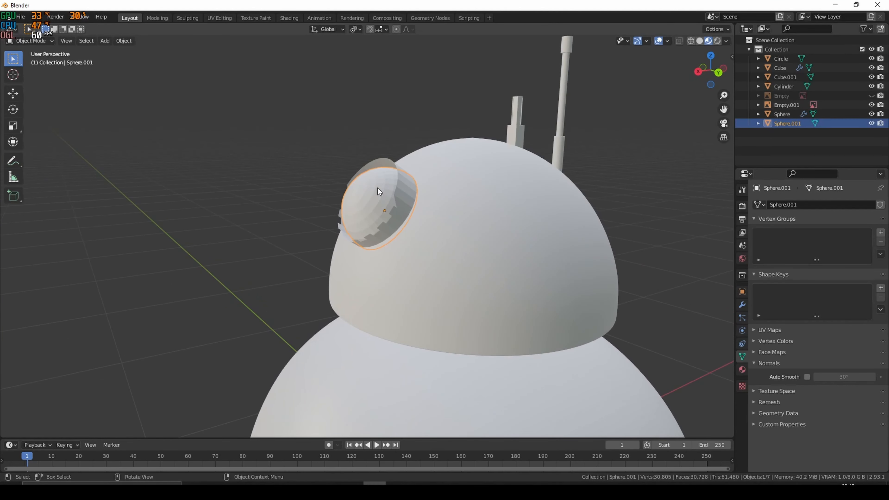
pyautogui.rightClick(378, 188)
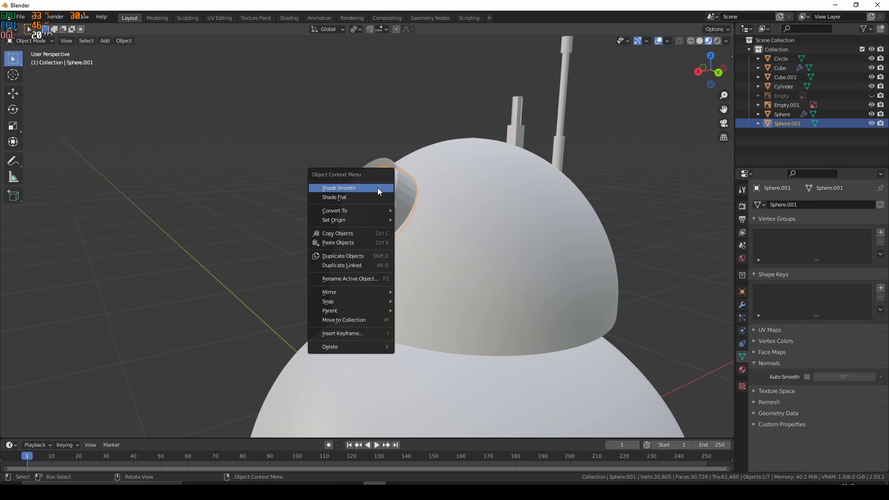
pyautogui.click(378, 188)
pyautogui.click(400, 174)
pyautogui.rightClick(400, 174)
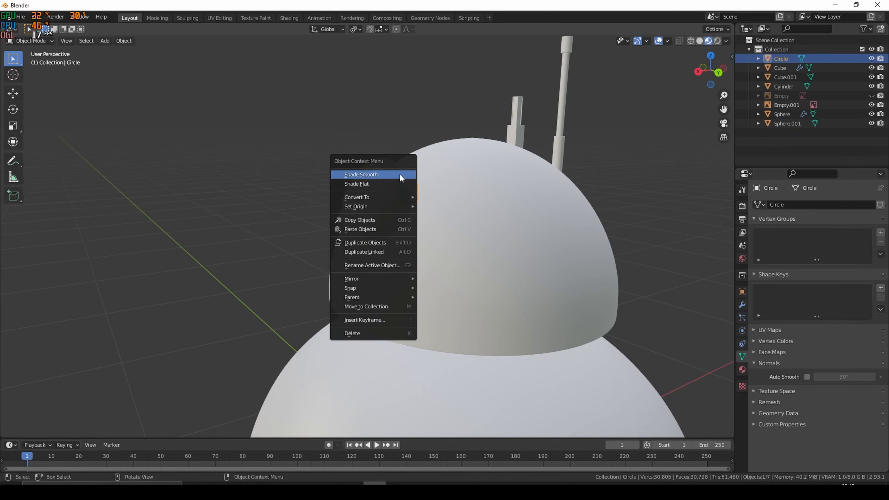
pyautogui.click(399, 173)
pyautogui.scroll(2, 401, 202)
pyautogui.click(321, 234)
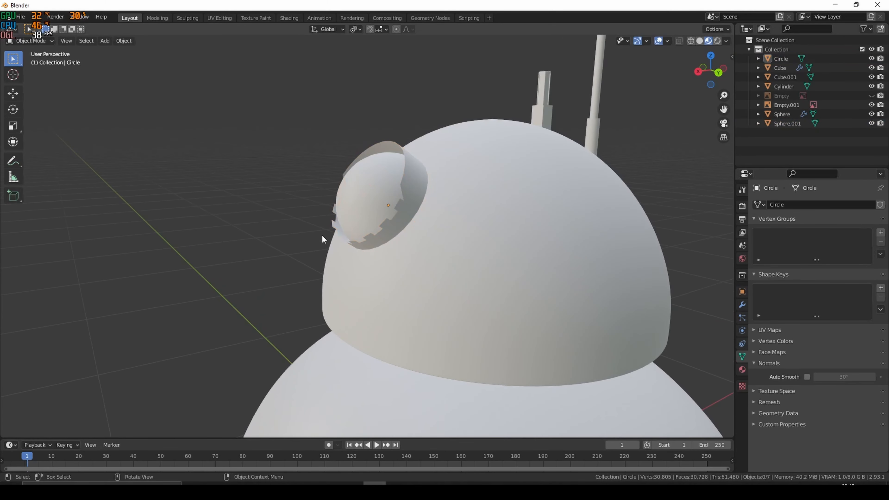
# Step: Enable Auto Smooth for the band and the eye dome
pyautogui.moveTo(322, 235); pyautogui.dragTo(399, 254, button='middle')
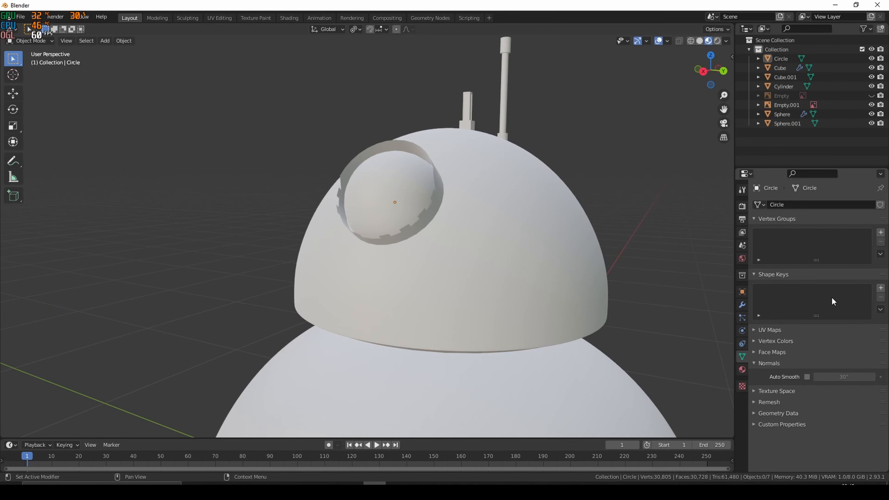
pyautogui.click(806, 376)
pyautogui.click(419, 210)
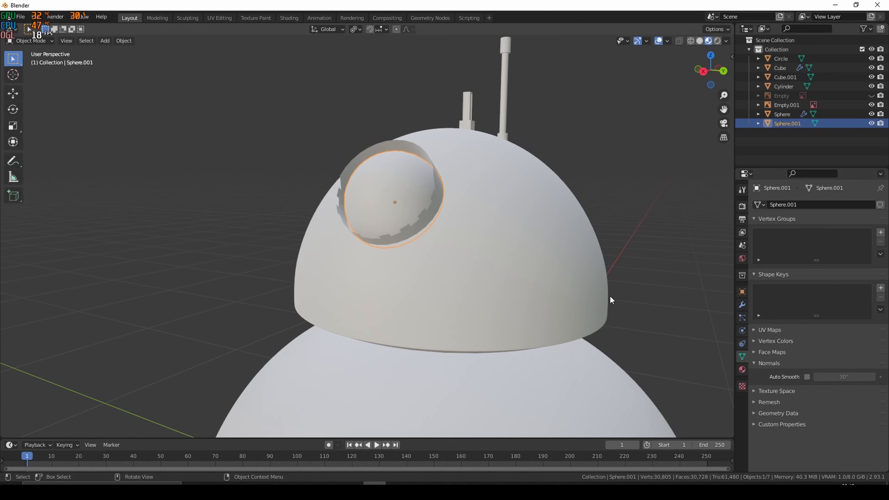
pyautogui.click(807, 377)
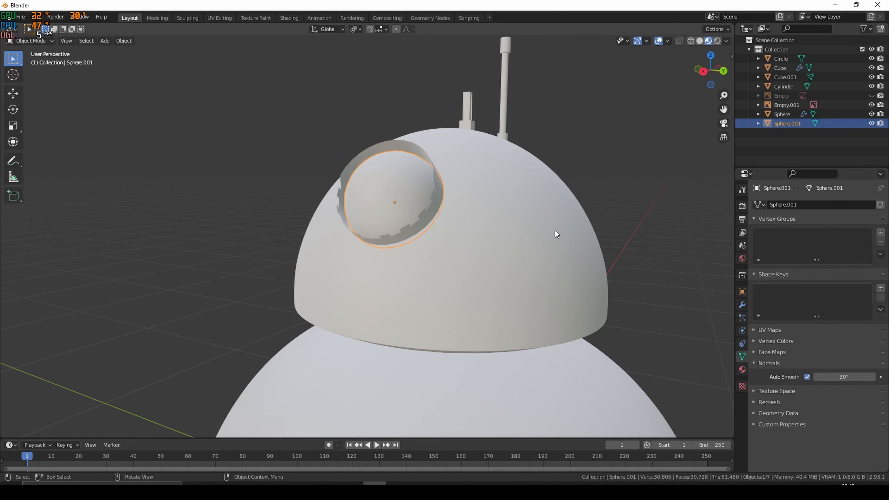
# Step: Add a Solidify modifier to the eye's band and inspect its rim up close
pyautogui.click(409, 194)
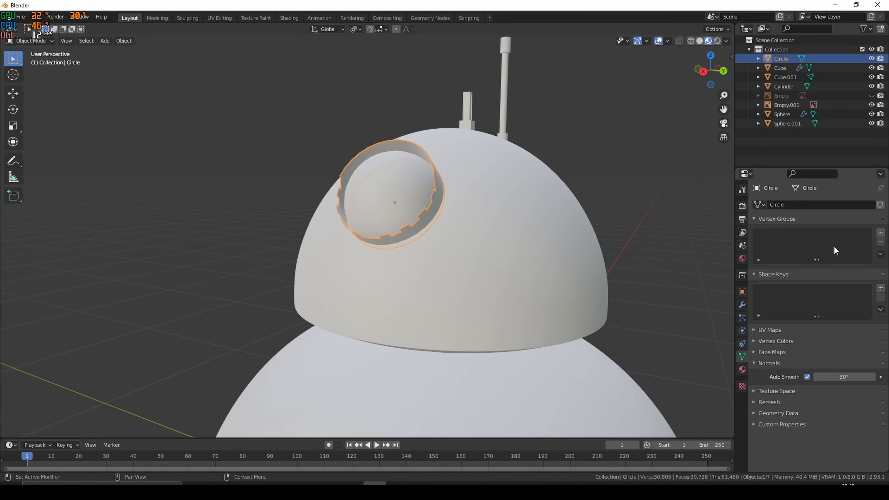
pyautogui.click(741, 304)
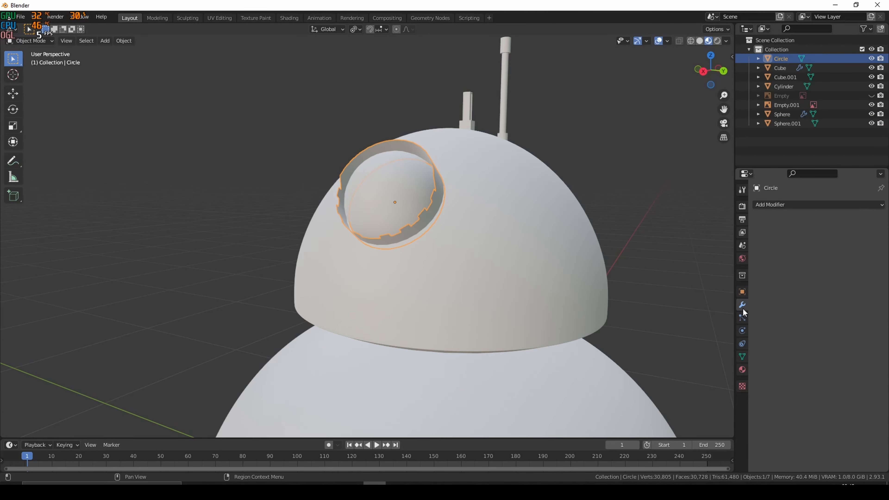
pyautogui.click(792, 204)
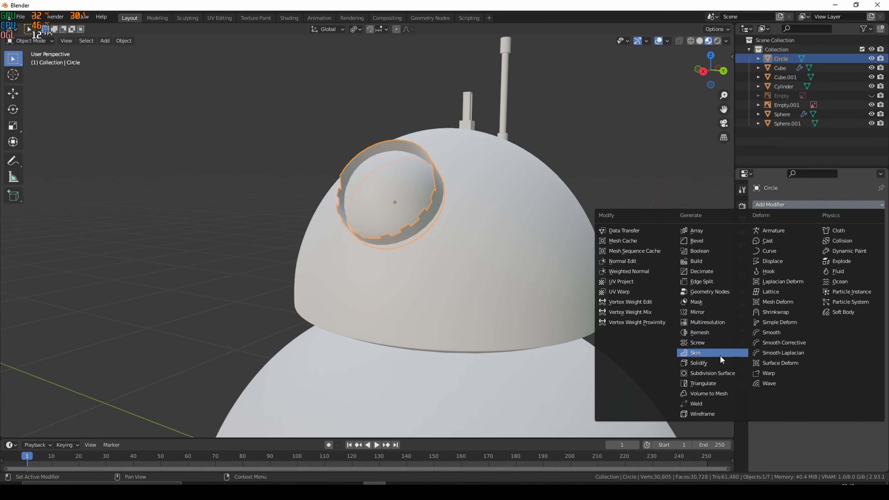
pyautogui.click(714, 362)
pyautogui.moveTo(472, 241); pyautogui.dragTo(522, 257, button='middle')
pyautogui.scroll(5, 492, 257)
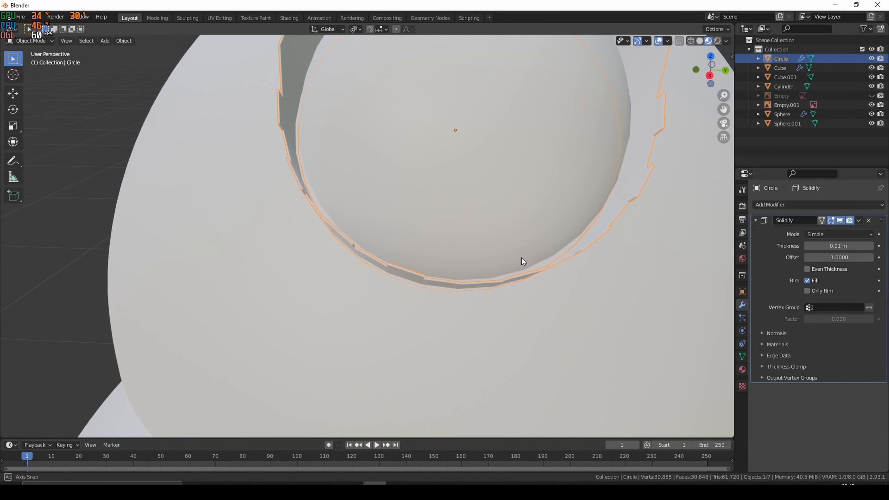
pyautogui.scroll(-6, 482, 253)
pyautogui.moveTo(487, 250); pyautogui.dragTo(452, 230, button='middle')
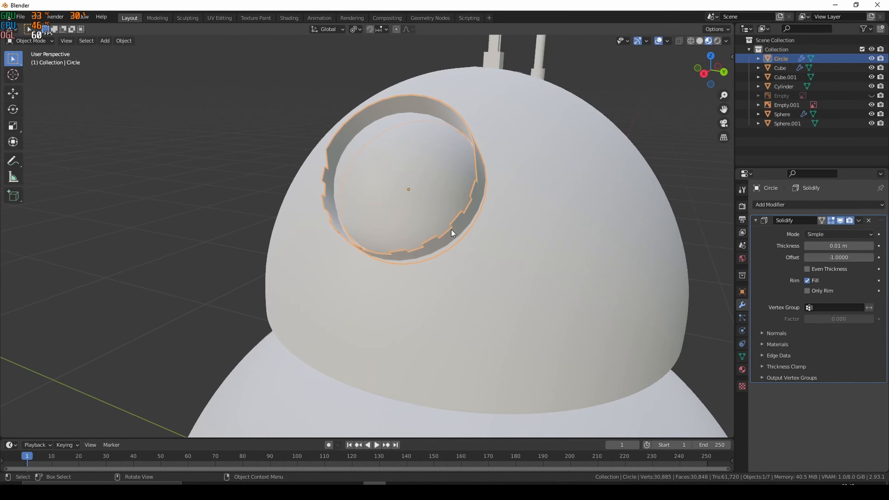
pyautogui.scroll(3, 451, 230)
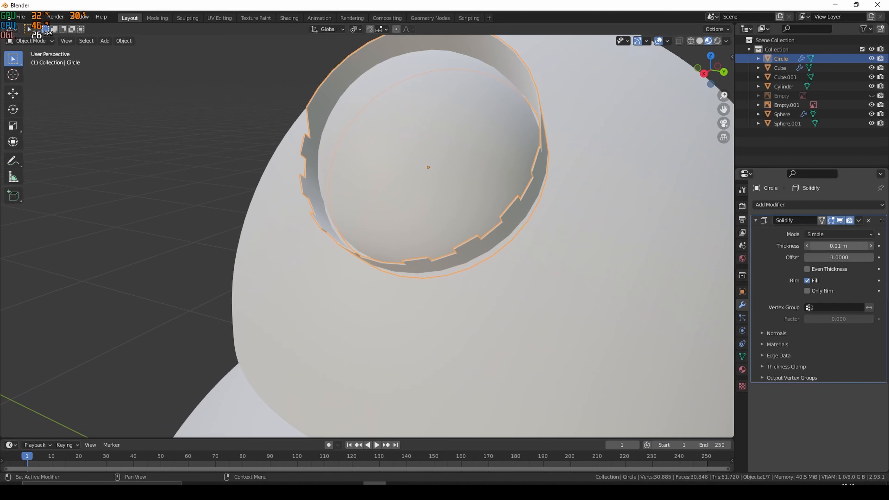
# Step: Set the band's Solidify thickness to -0.1 m and deselect the band
pyautogui.moveTo(839, 246); pyautogui.dragTo(817, 246)
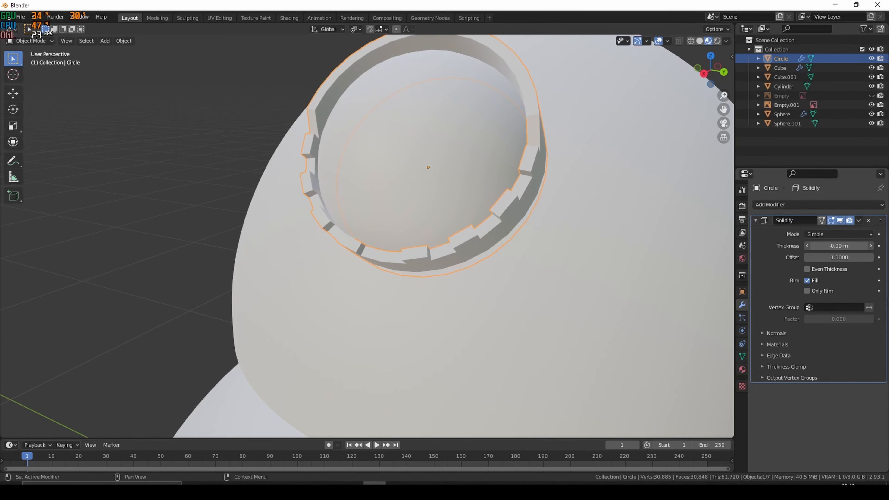
pyautogui.click(830, 248)
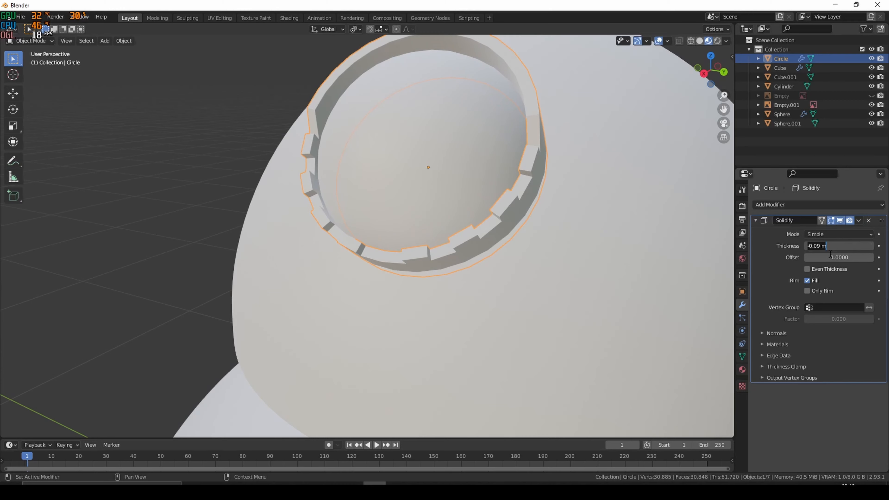
pyautogui.press('Right')
pyautogui.press('BackSpace')
pyautogui.write('10')
pyautogui.press('Return')
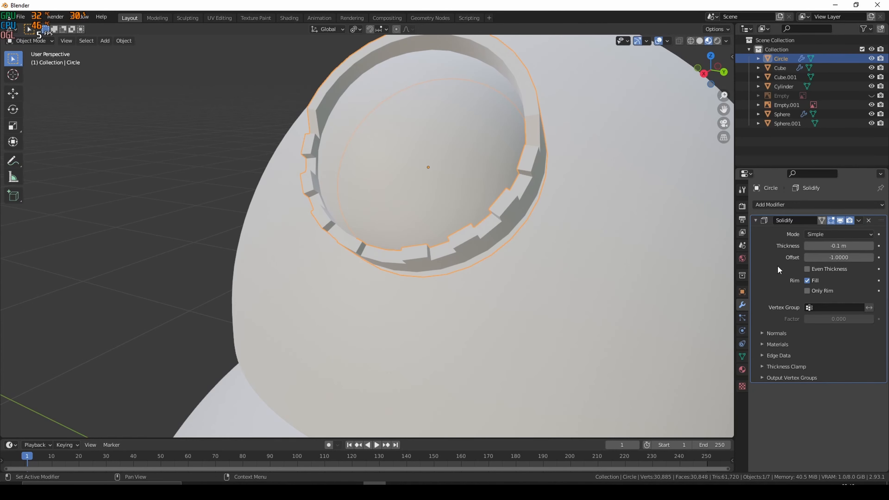
pyautogui.scroll(-1, 588, 282)
pyautogui.moveTo(588, 282); pyautogui.dragTo(546, 275, button='middle')
pyautogui.hotkey('alt', 'a')
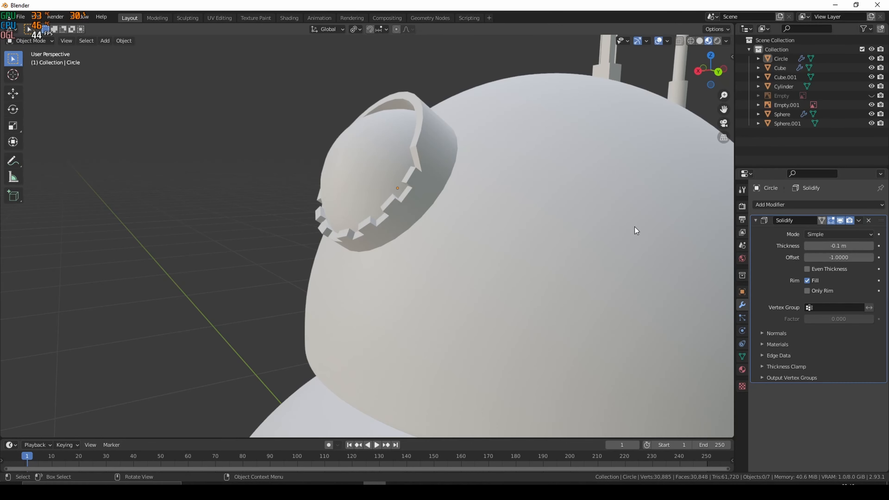
# Step: Add an Edge Split modifier to the eye's band and check the shading of its notched rim
pyautogui.click(420, 153)
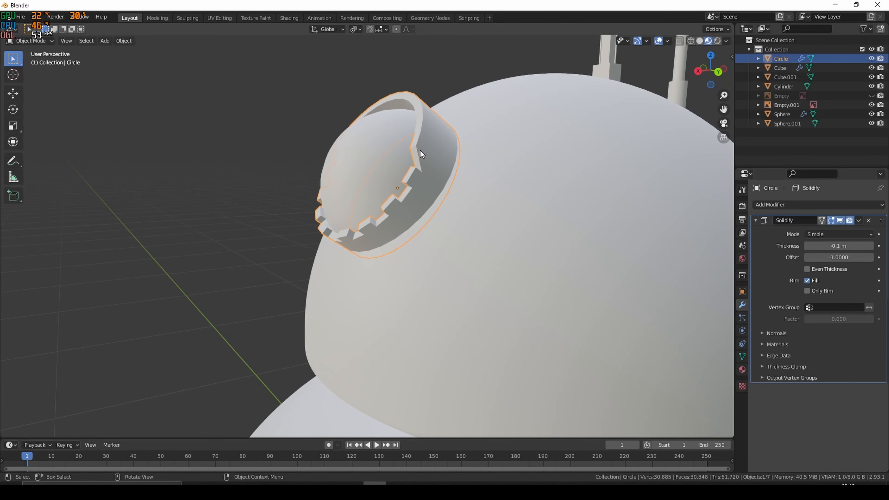
pyautogui.click(826, 202)
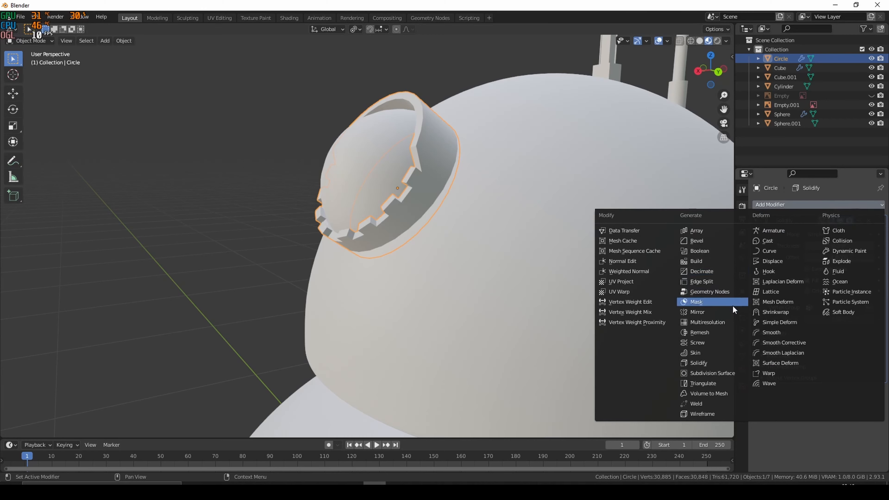
pyautogui.click(727, 280)
pyautogui.moveTo(468, 230); pyautogui.dragTo(566, 201, button='middle')
pyautogui.scroll(2, 494, 236)
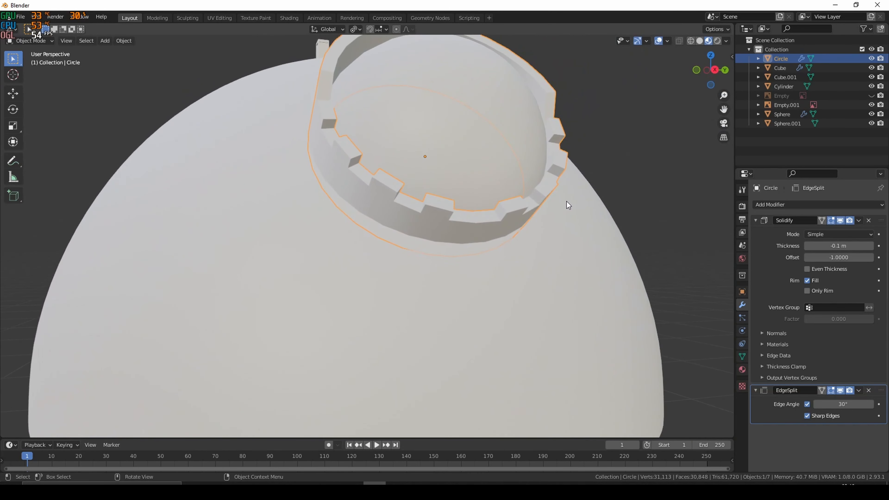
pyautogui.scroll(2, 567, 202)
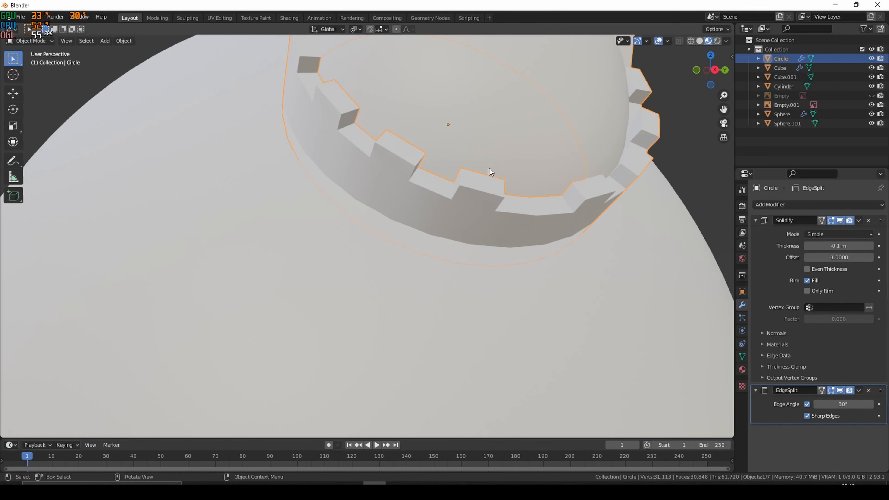
pyautogui.scroll(-5, 597, 233)
pyautogui.moveTo(597, 231); pyautogui.dragTo(544, 241, button='middle')
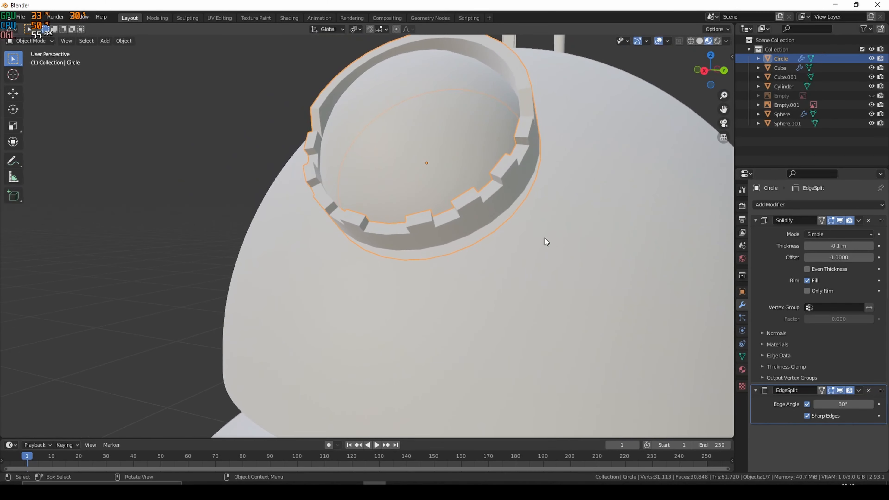